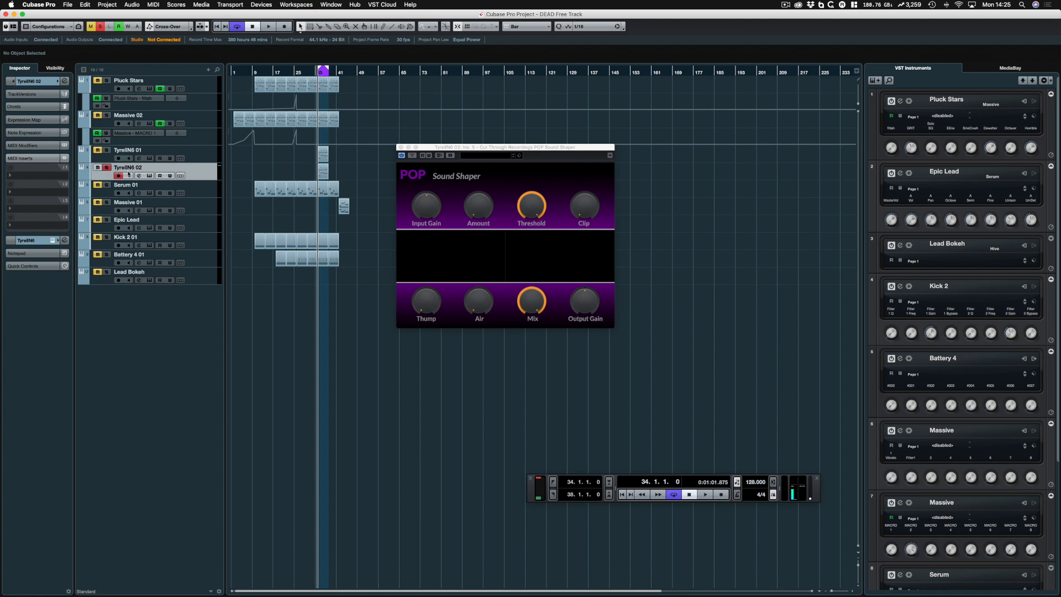
Play the loop and lower POP's Threshold, with a slight Amount added, on the TyrellN6 02 track.
key(space)
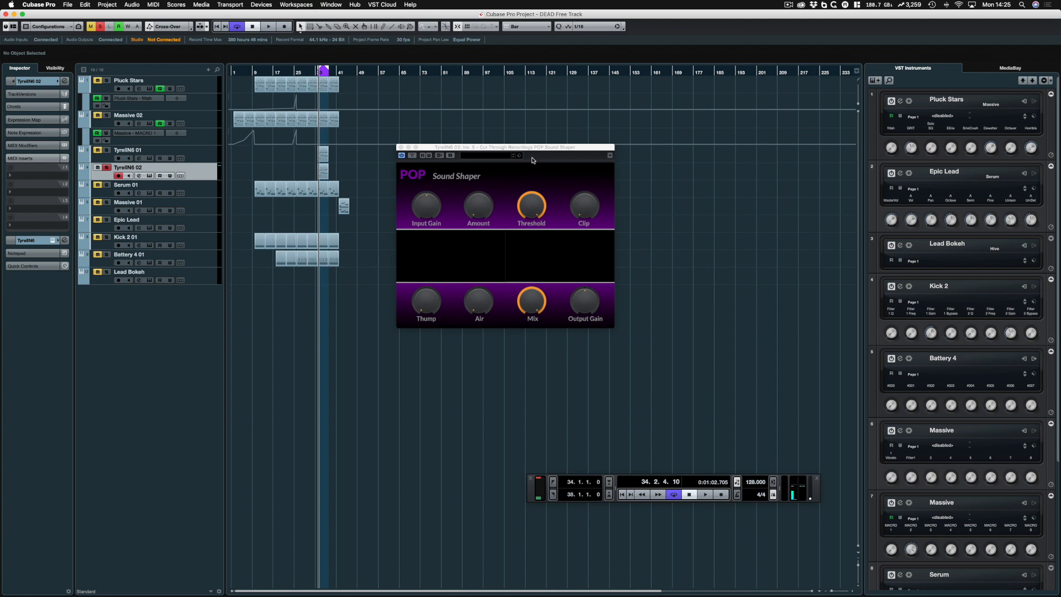
click(537, 150)
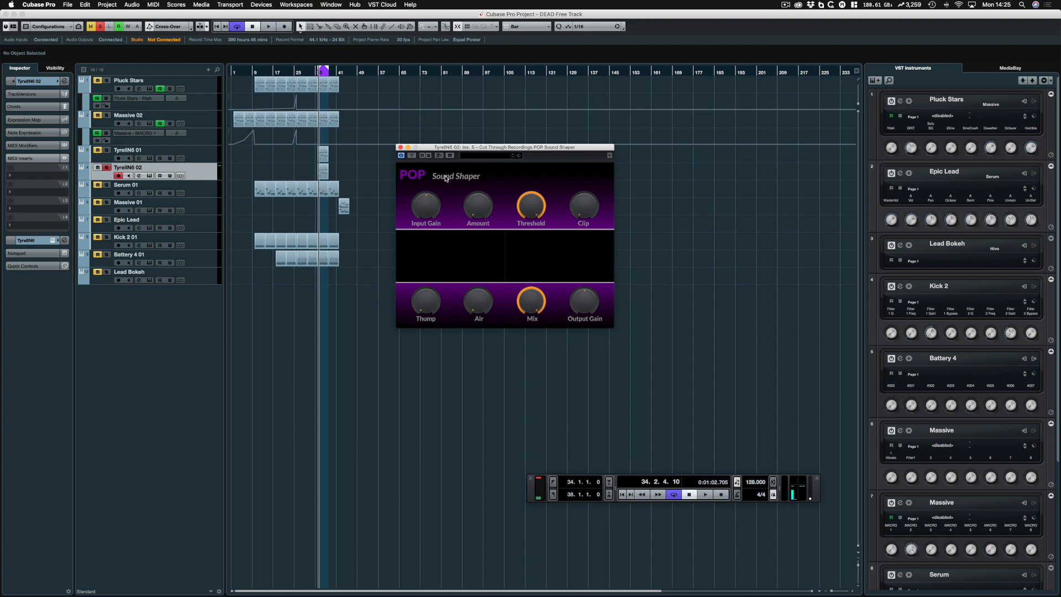
key(space)
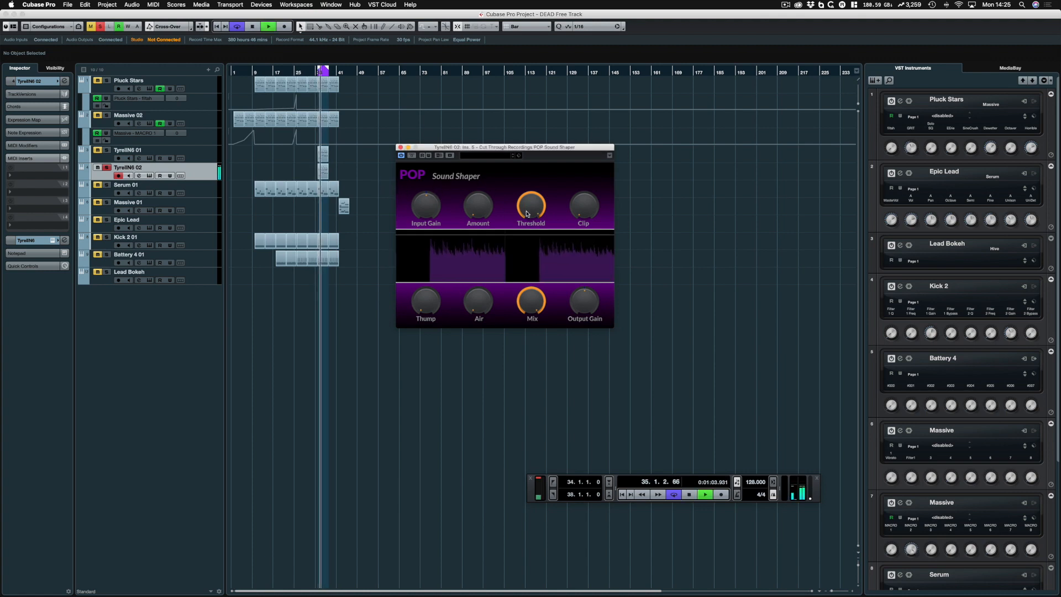
drag(526, 207, 526, 228)
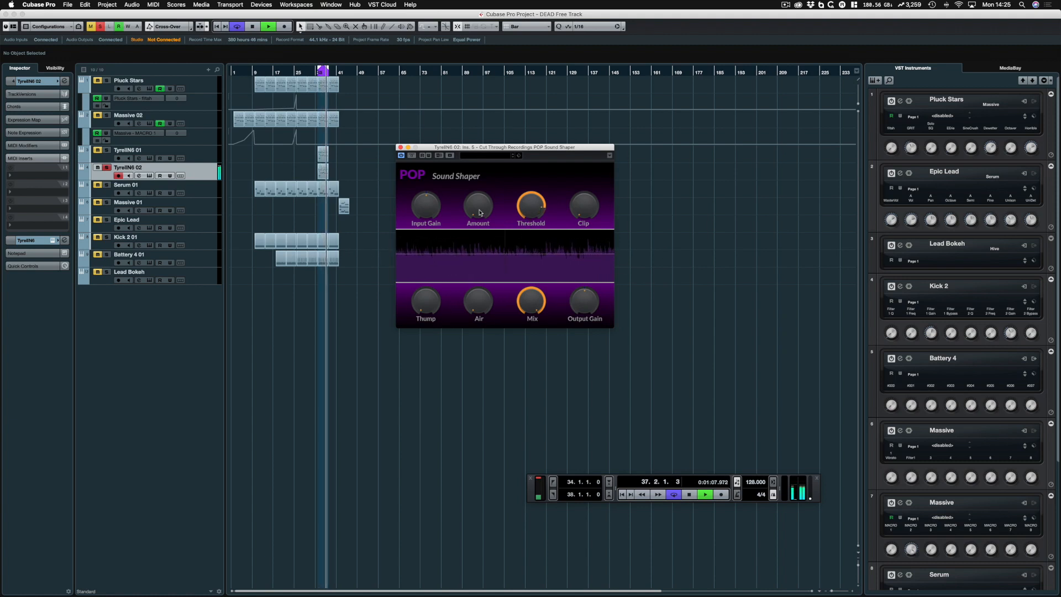
drag(477, 212, 477, 203)
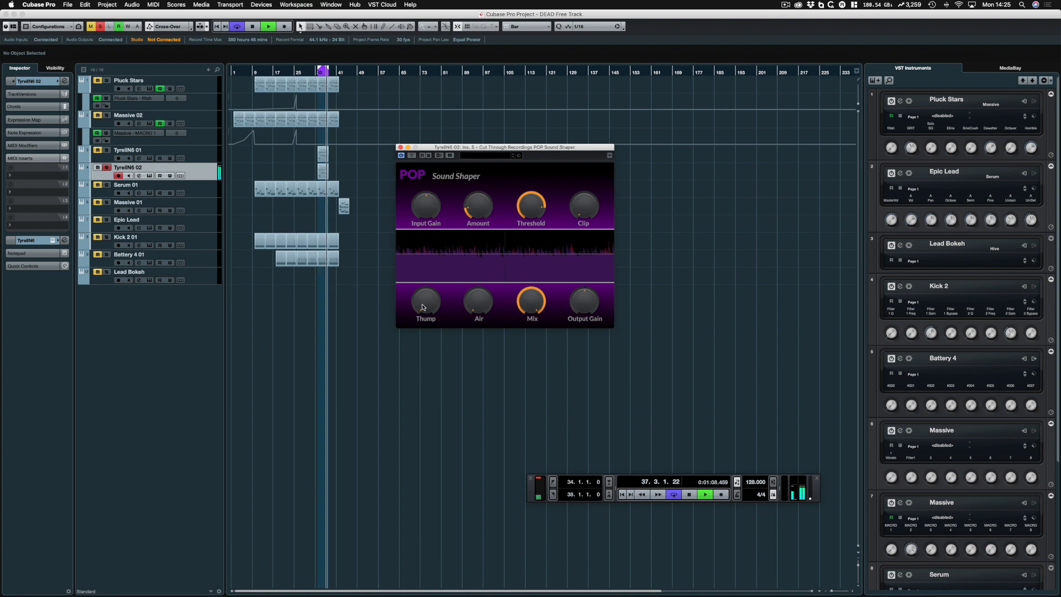
Sweep POP's Air and Thump to maximum, leaving Air slightly above halfway and Thump at a low setting.
drag(473, 301, 468, 118)
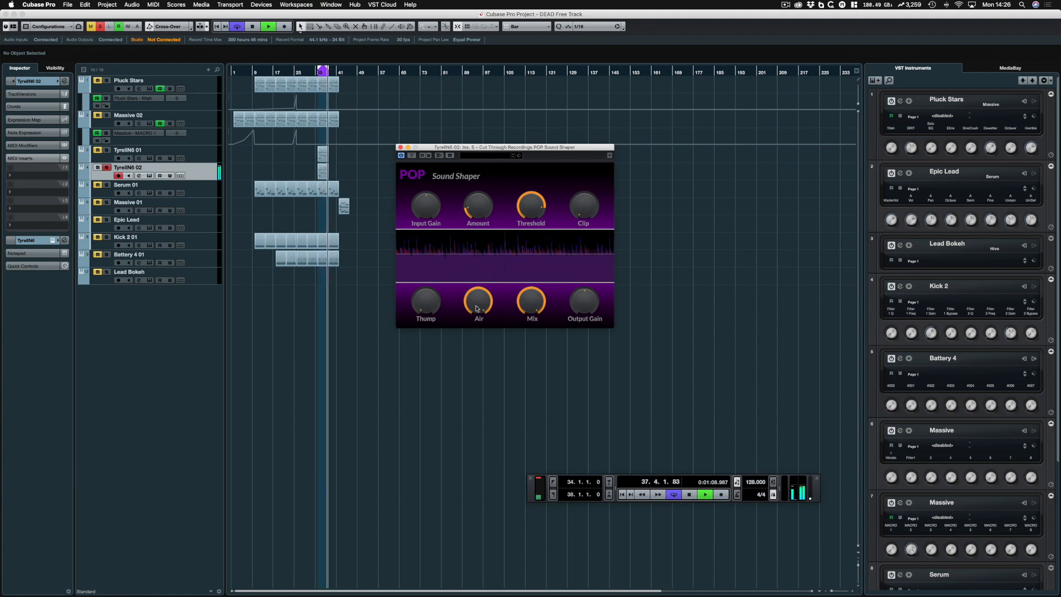
drag(476, 307, 462, 420)
drag(473, 267, 475, 236)
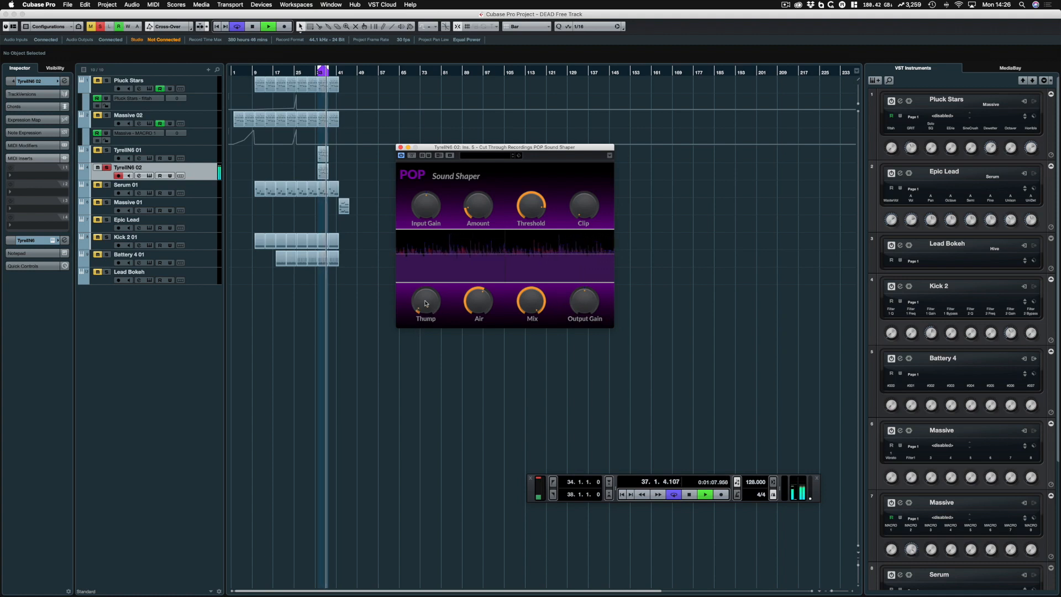
drag(414, 298, 404, 185)
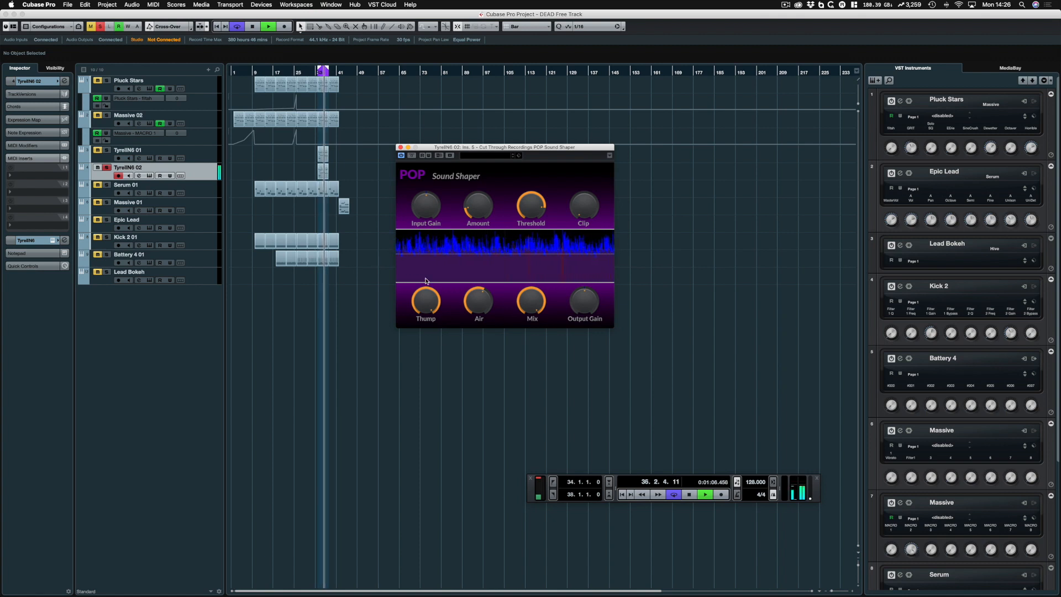
drag(426, 296, 422, 405)
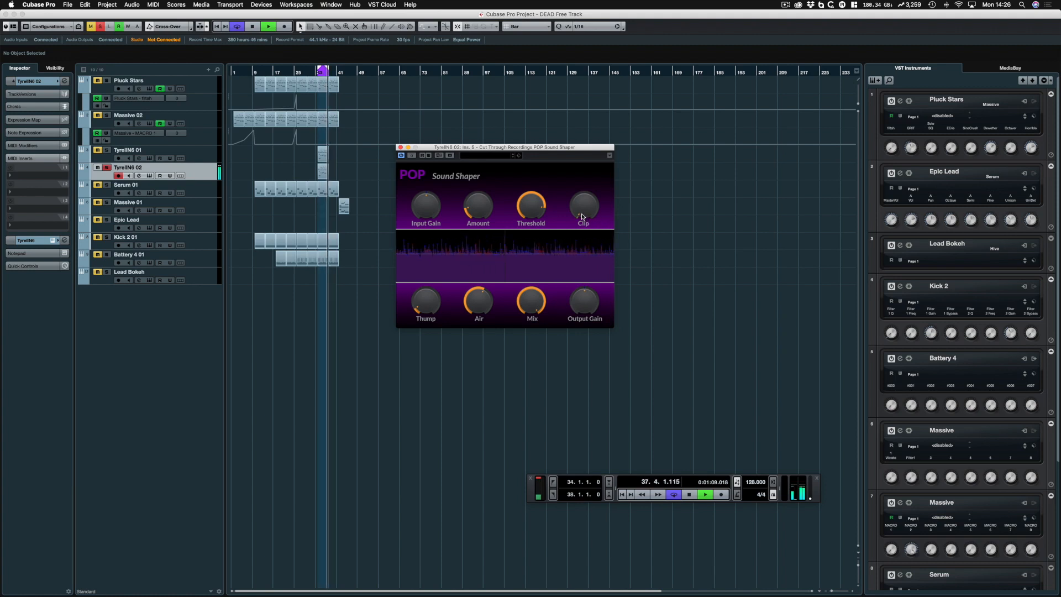
Sweep POP's Clip to maximum and back to a low setting, and compare the TyrellN6 02 sound with the effect bypassed and active.
drag(578, 206, 575, 145)
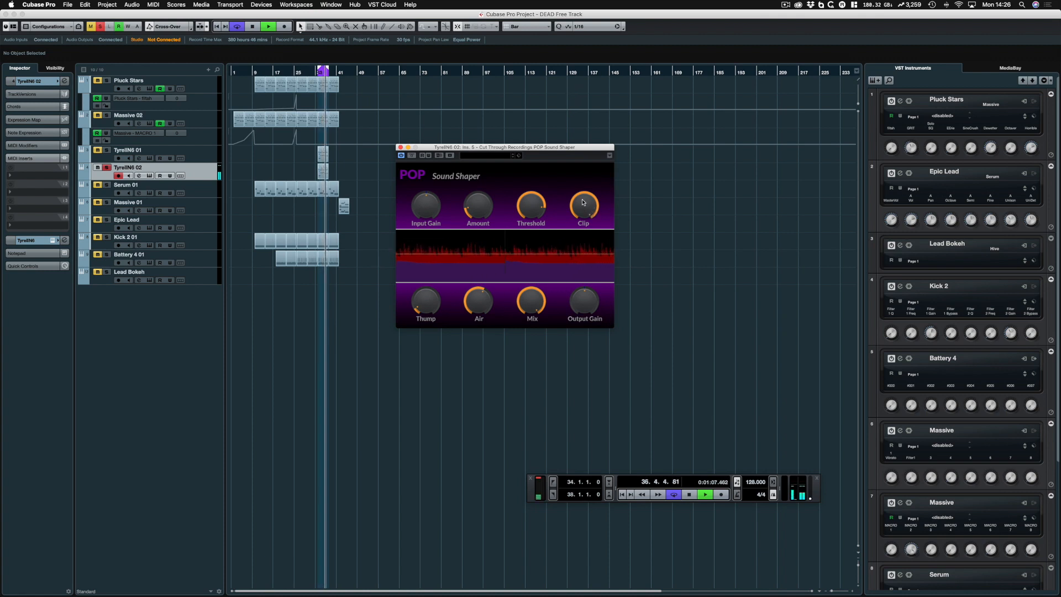
drag(585, 233, 586, 286)
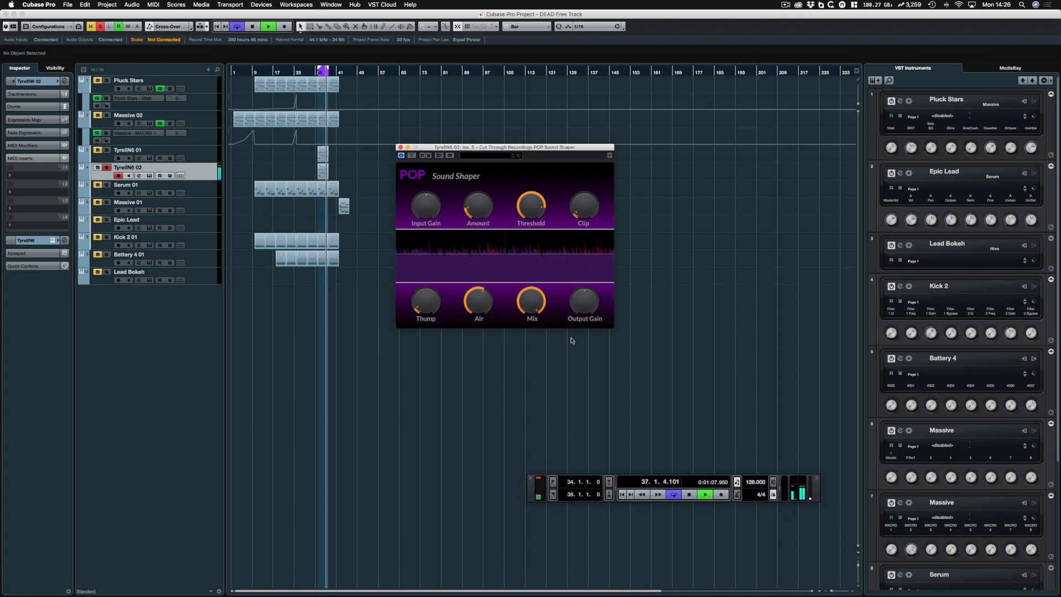
click(412, 156)
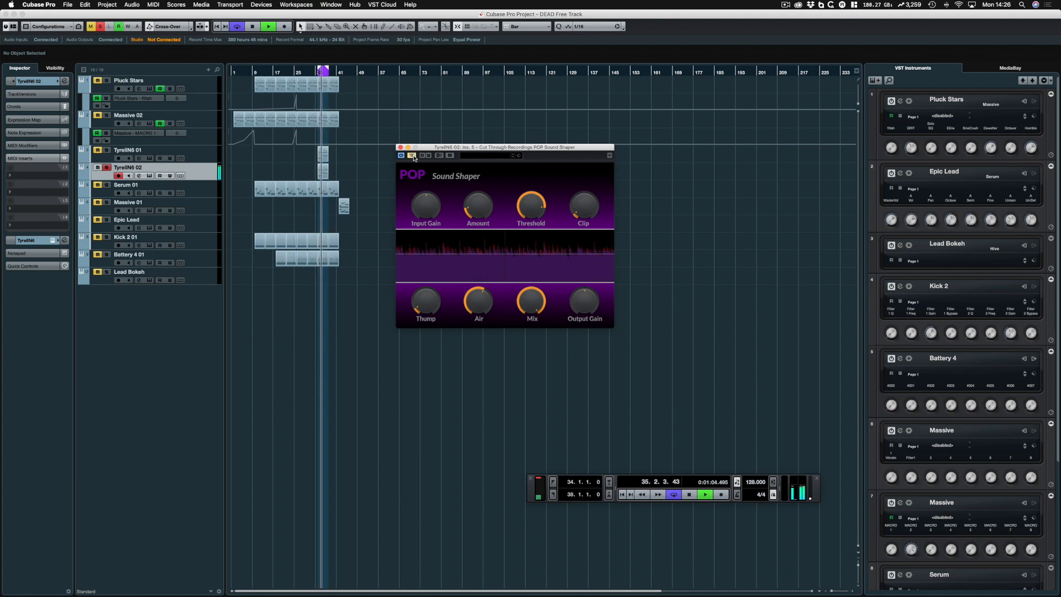
click(414, 157)
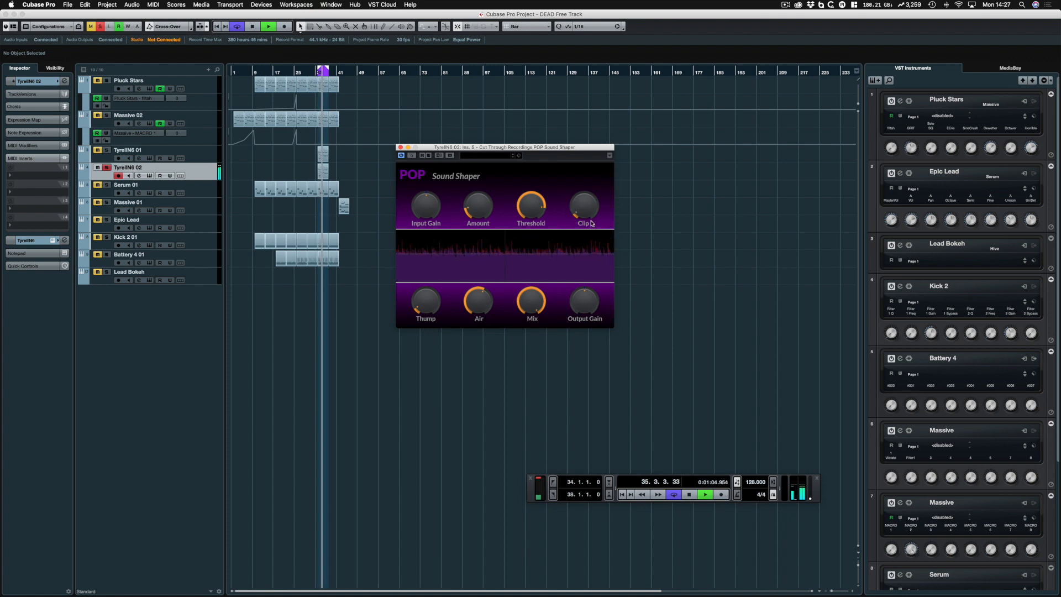
click(400, 148)
key(space)
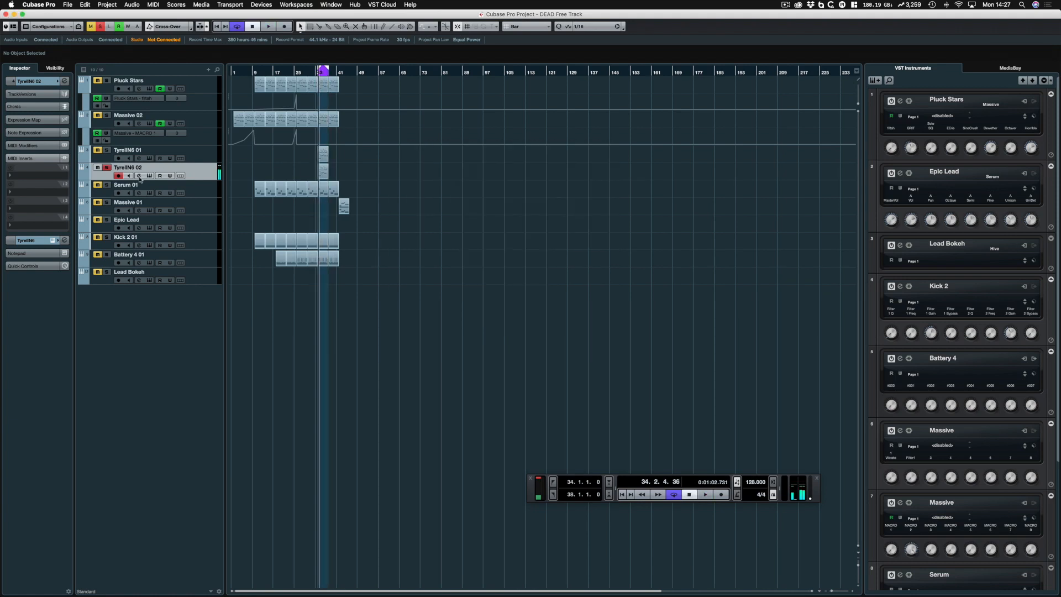
Open the POP Sound Shaper insert on the Battery 4 01 channel in the MixConsole, with playback returned to the loop start.
key(KP_0)
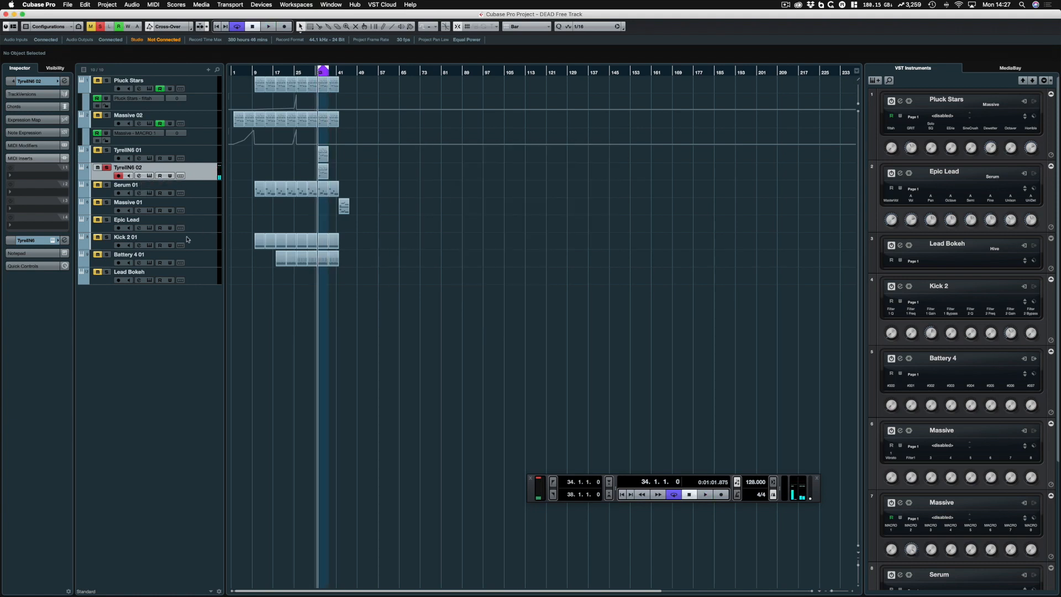
click(205, 262)
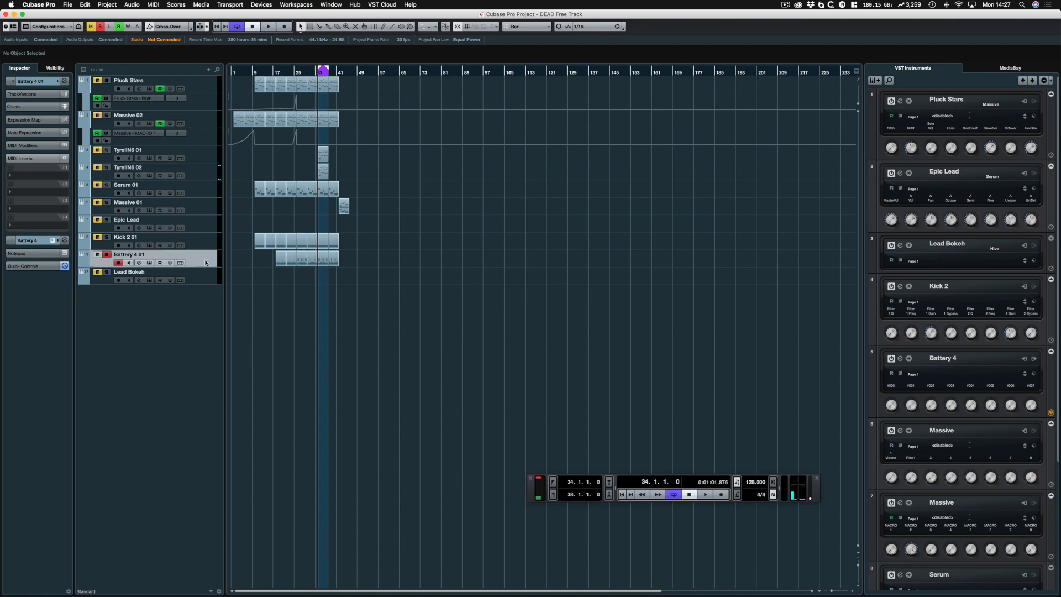
key(F3)
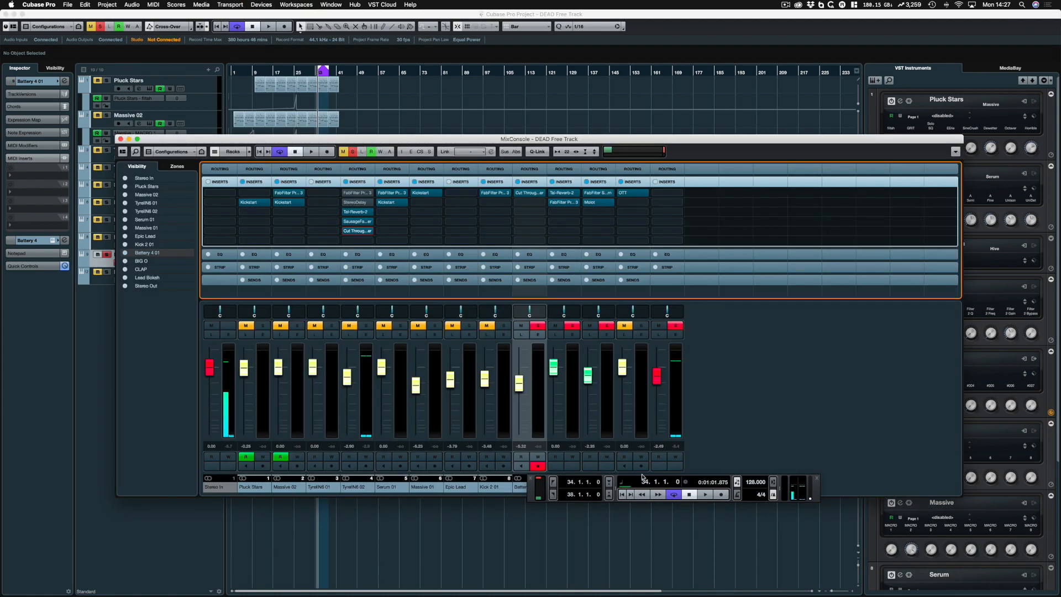
drag(533, 492, 533, 538)
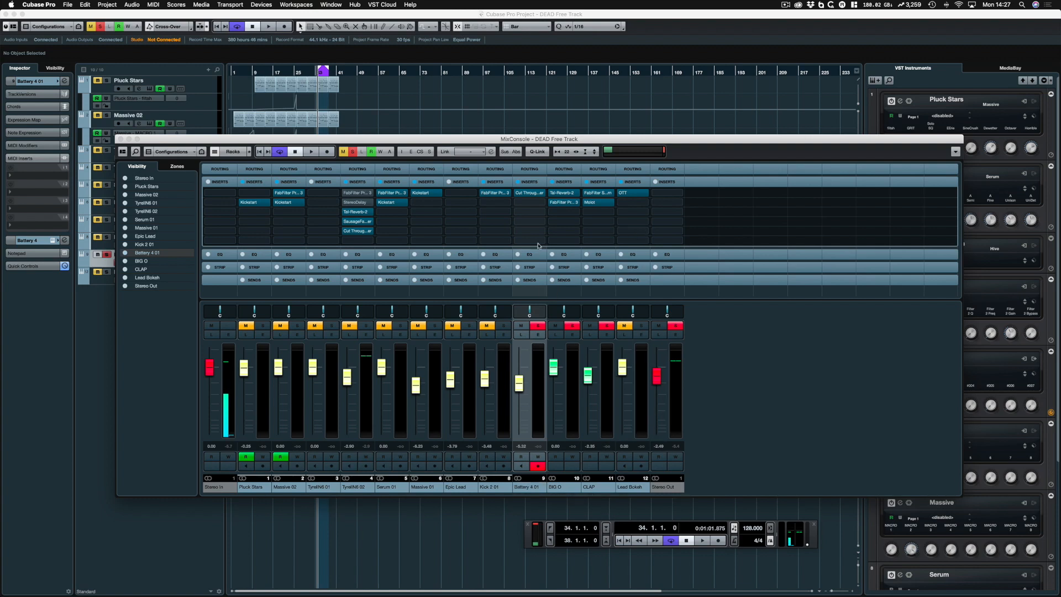
click(528, 194)
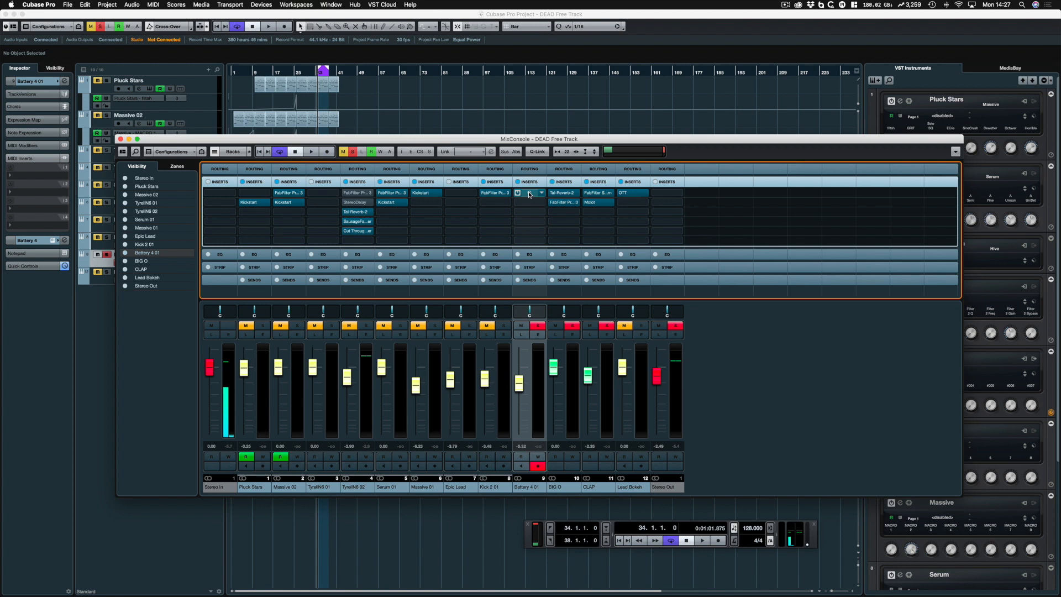
click(529, 193)
drag(534, 113, 523, 196)
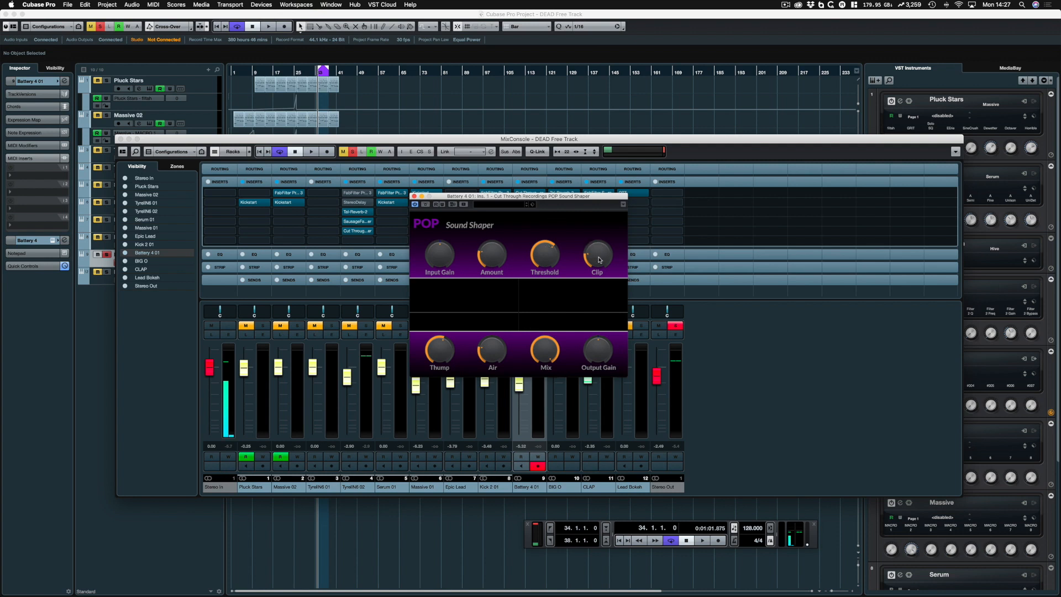
Bring the project window forward with POP placed clear of the track list, and play the Battery 4 01 loop.
drag(516, 196, 415, 261)
click(458, 121)
key(space)
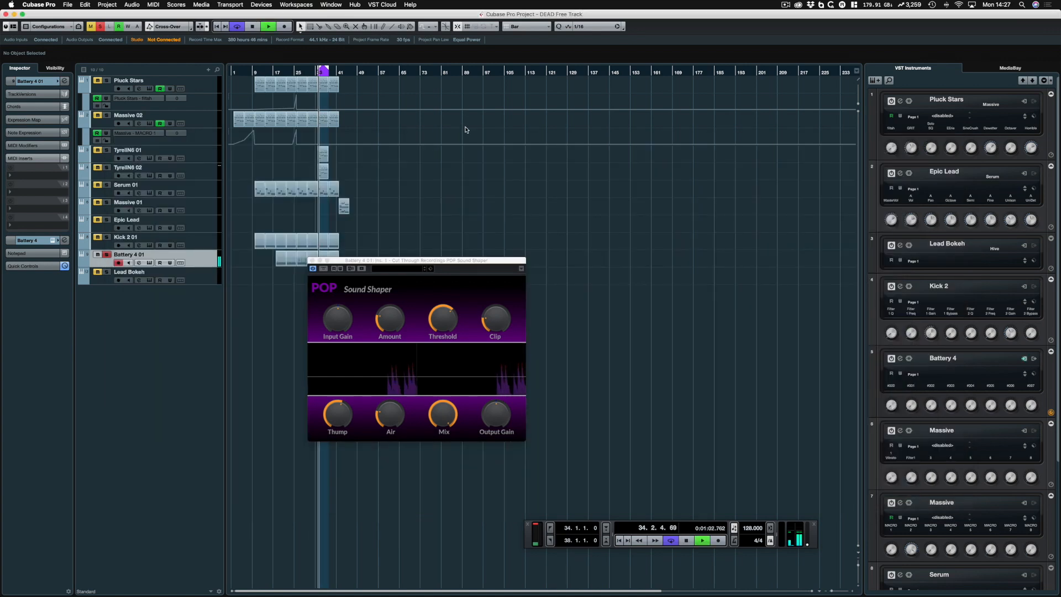
drag(349, 259, 465, 212)
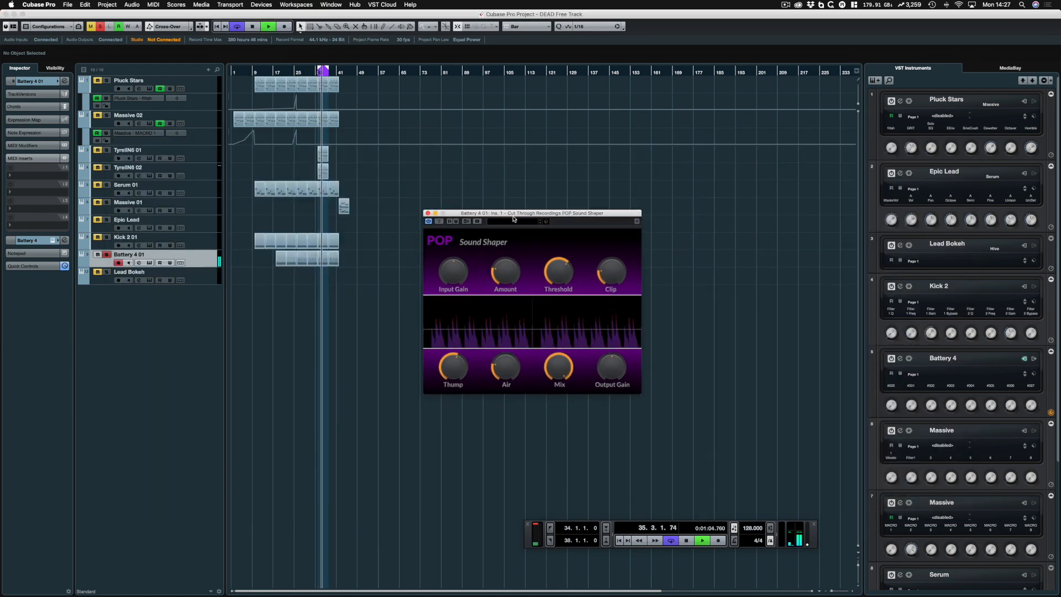
Compare the Battery 4 01 drums with POP bypassed and active several times, and close the plugin after stopping playback.
click(439, 221)
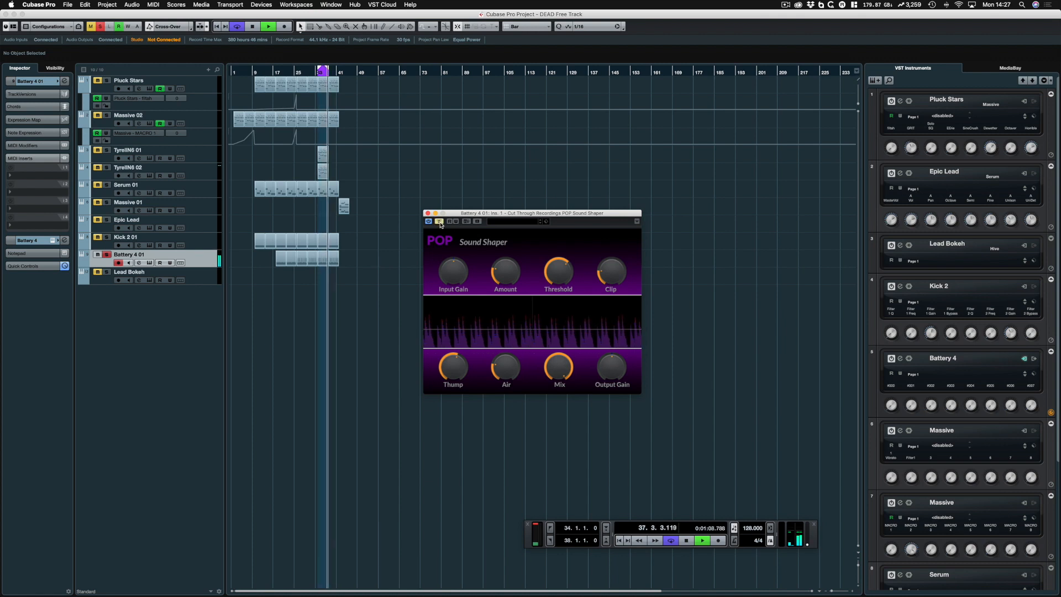
click(440, 222)
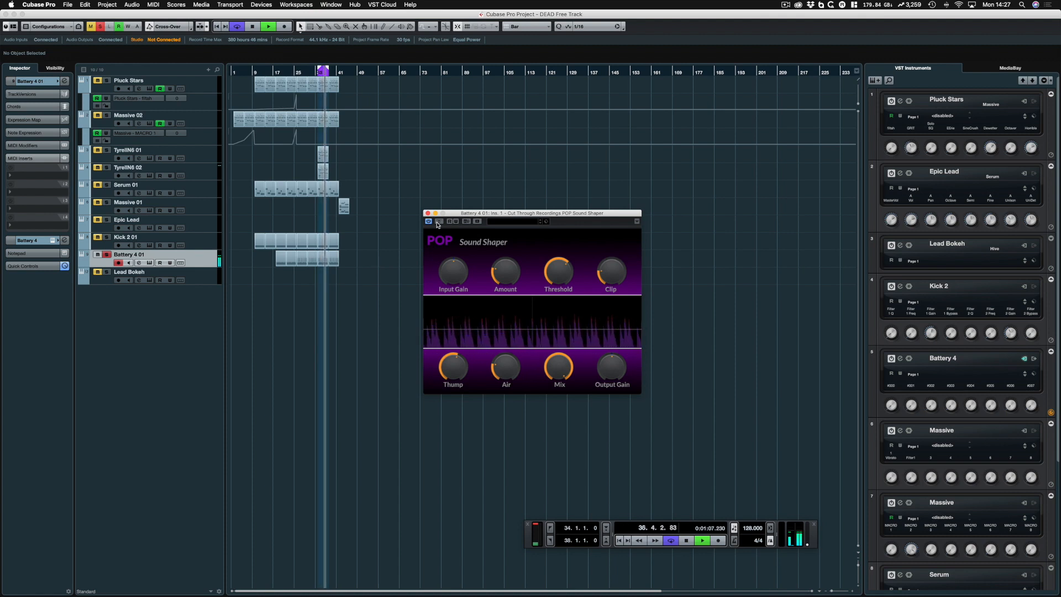
click(437, 222)
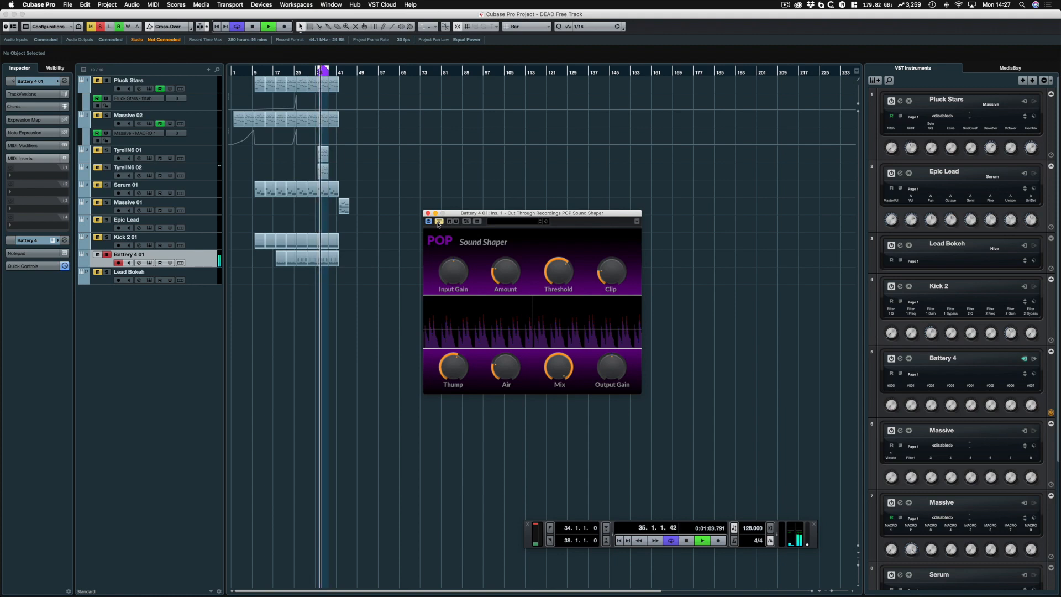
click(438, 223)
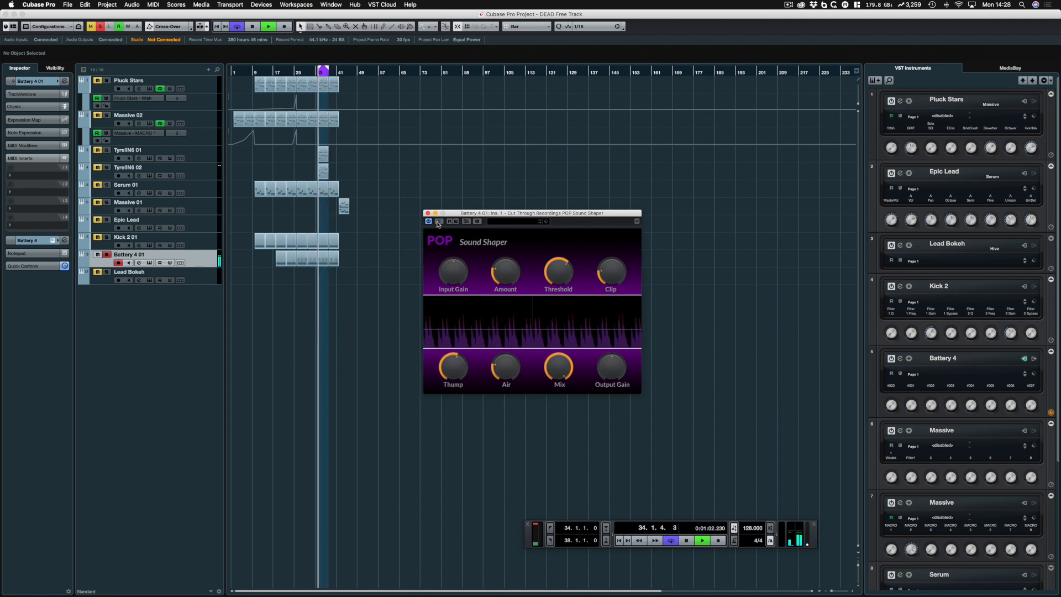
click(439, 221)
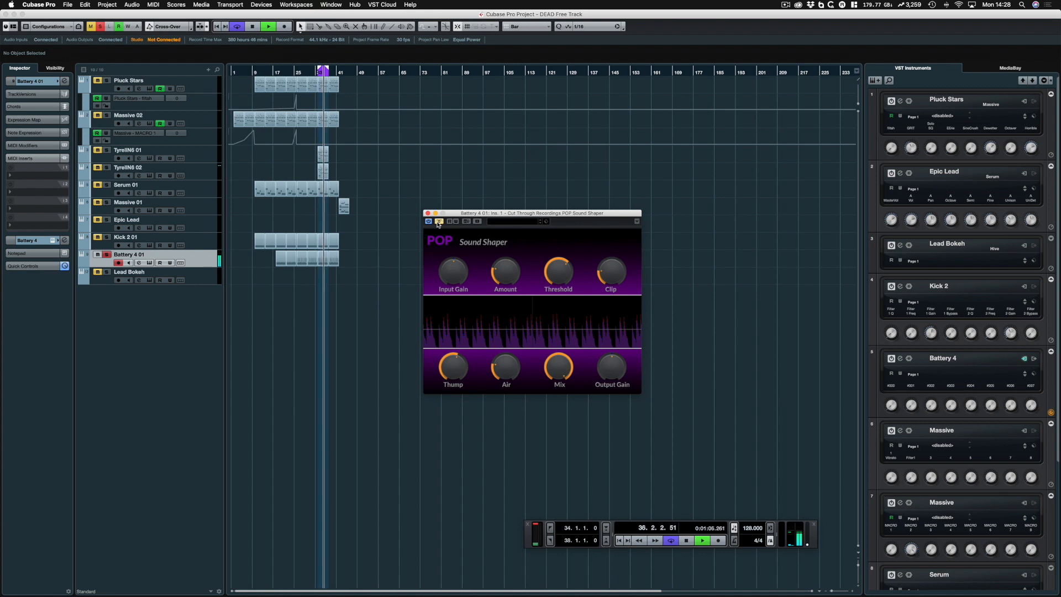
click(439, 221)
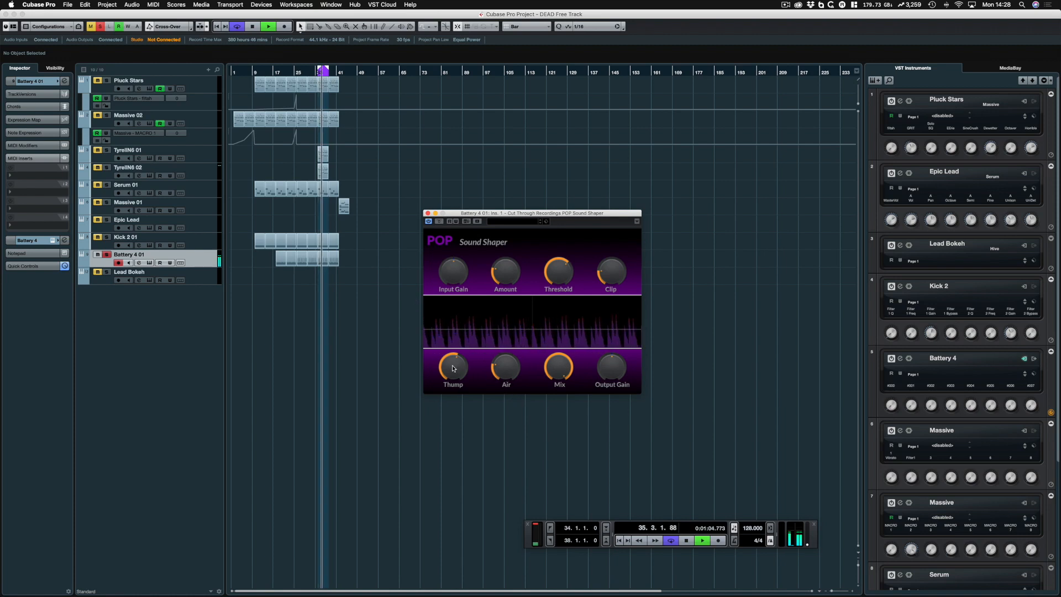
key(space)
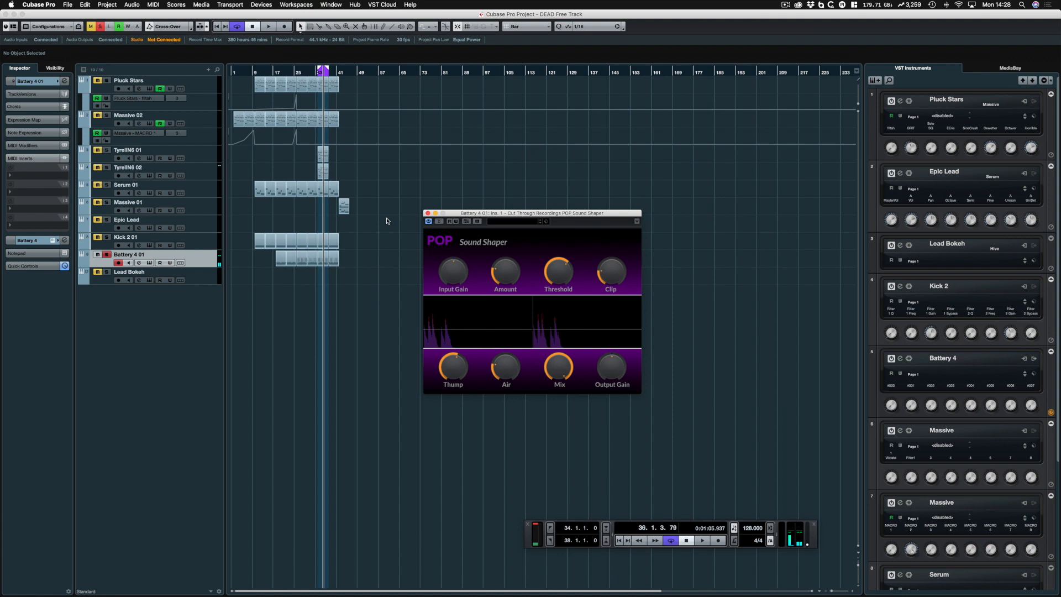
click(427, 212)
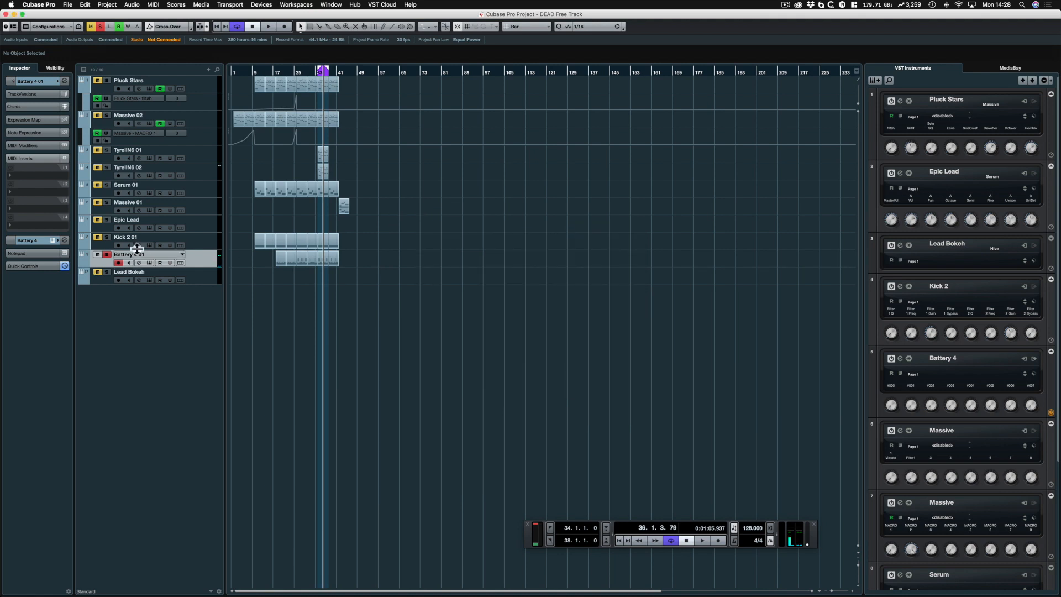
Play the Kick 2 01 track soloed from the loop start and add Cut Through Recordings POP Sound Shaper to its second insert slot.
key(KP_1)
key(space)
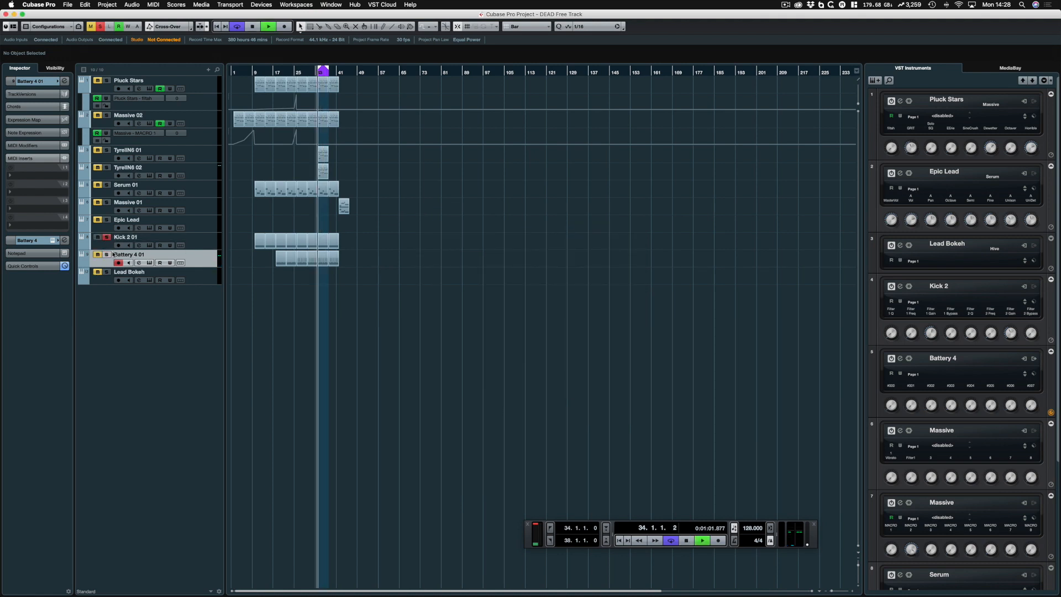
key(F3)
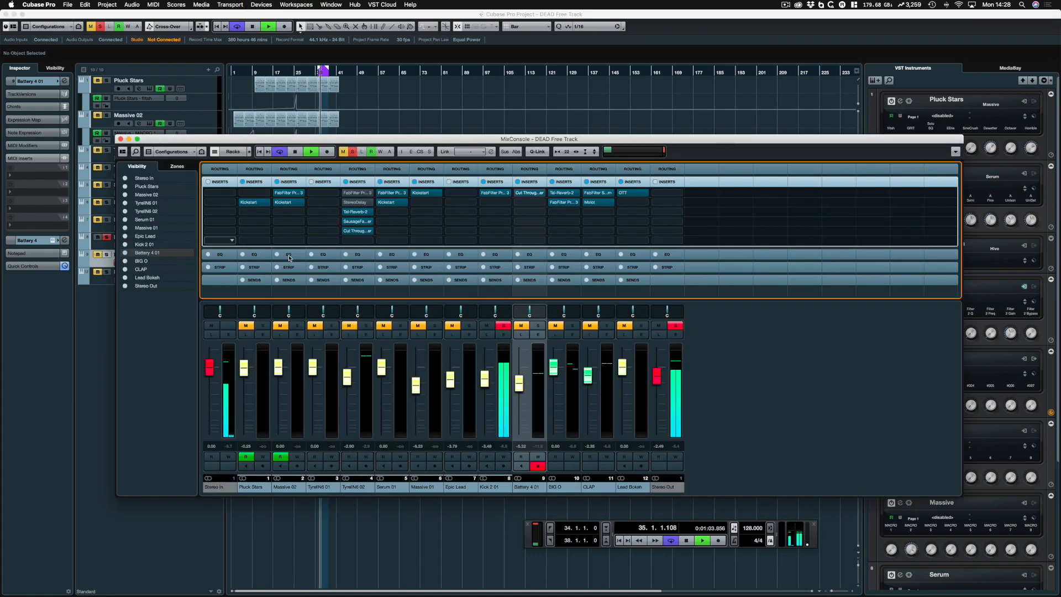
click(504, 204)
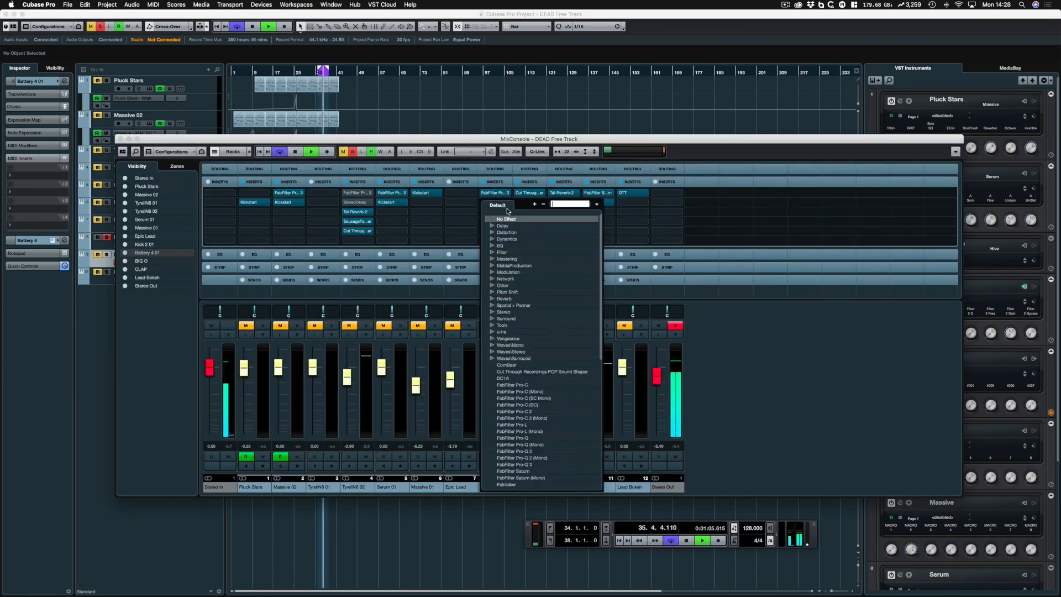
click(515, 372)
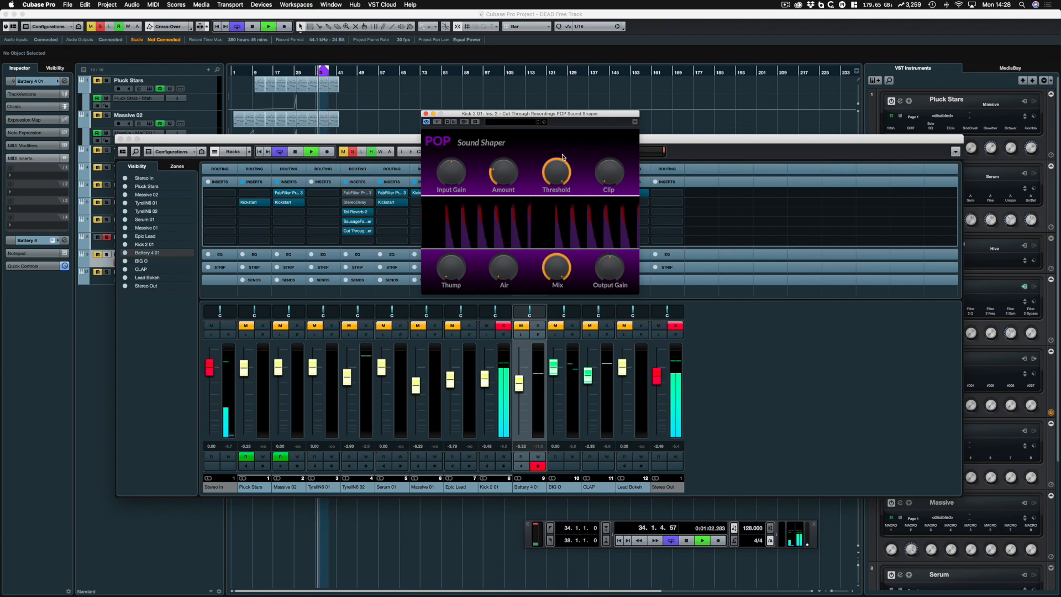
Turn Amount down to a low setting in the Kick 2 01 POP Sound Shaper and try out the Thump control.
drag(496, 178, 501, 172)
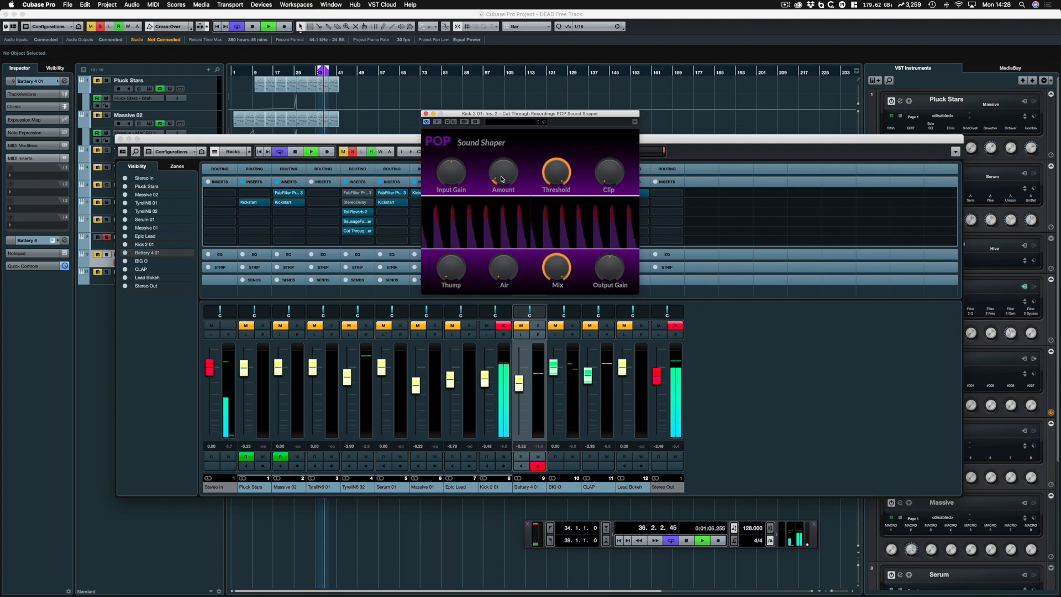
drag(451, 269, 469, 312)
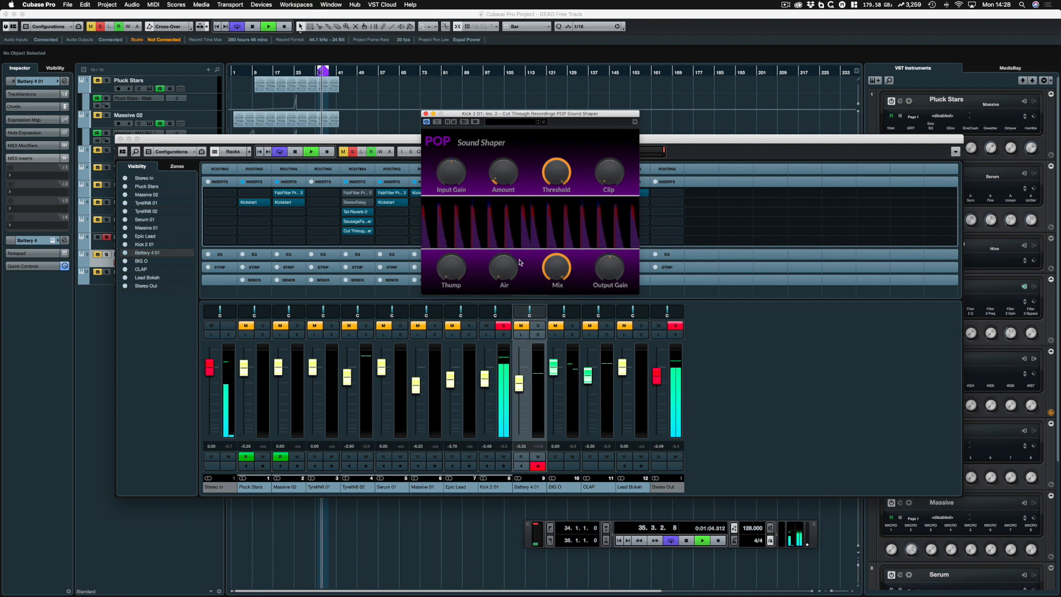
Open FabFilter Pro-Q 3 on Kick 2 01 with POP moved clear of its inserts, and add a 12 dB/oct low cut at about 20 Hz.
drag(489, 116, 599, 153)
click(496, 193)
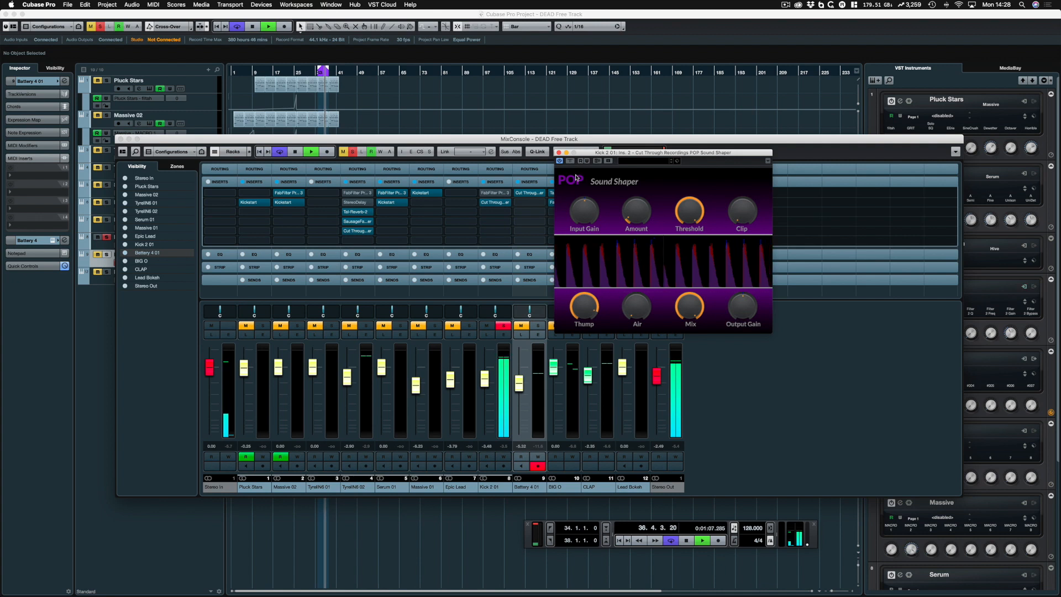
click(486, 194)
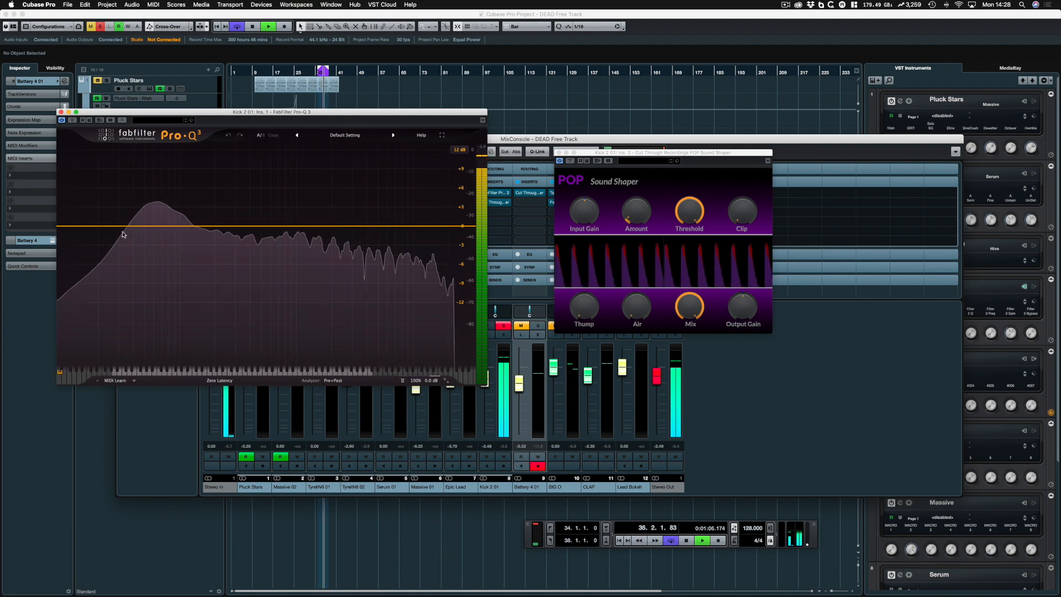
click(60, 226)
drag(71, 228, 99, 228)
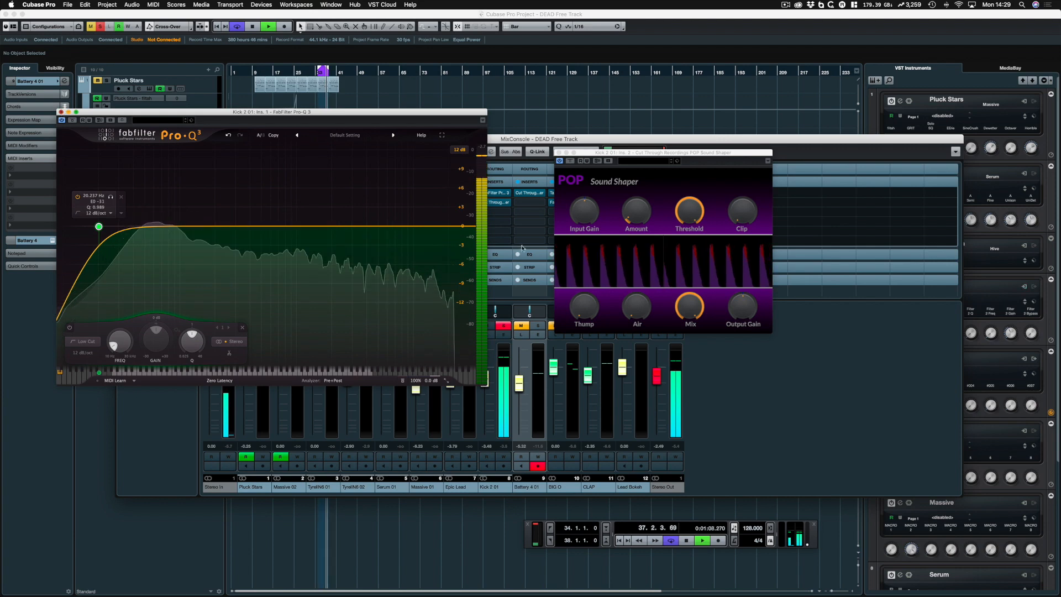
click(60, 113)
click(588, 311)
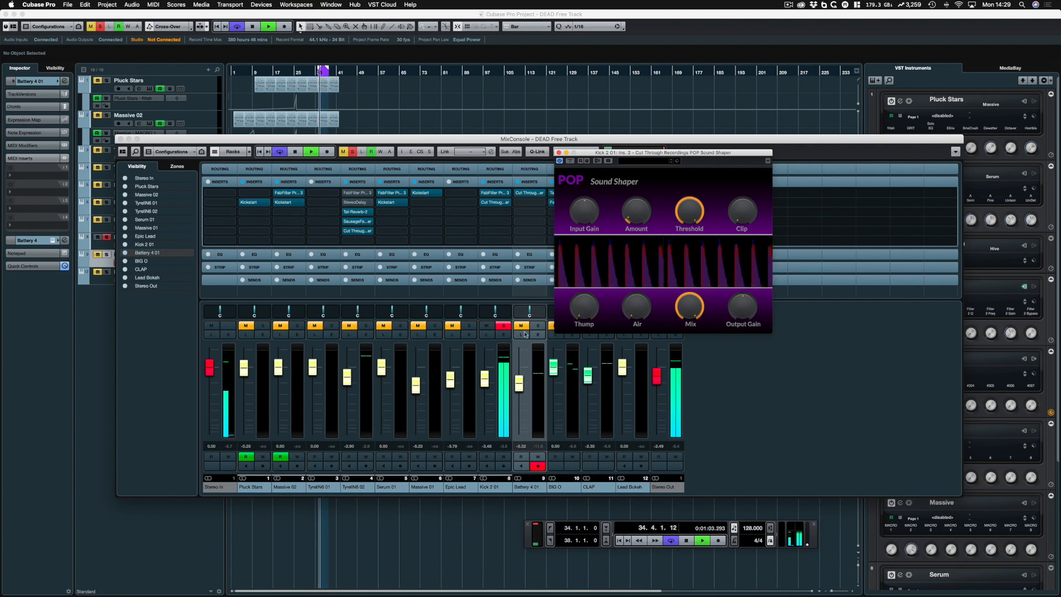
Add a narrow bell boost of about 7.2 dB near 243 Hz in the Kick 2 01 Pro-Q 3, and bypass that band.
click(493, 194)
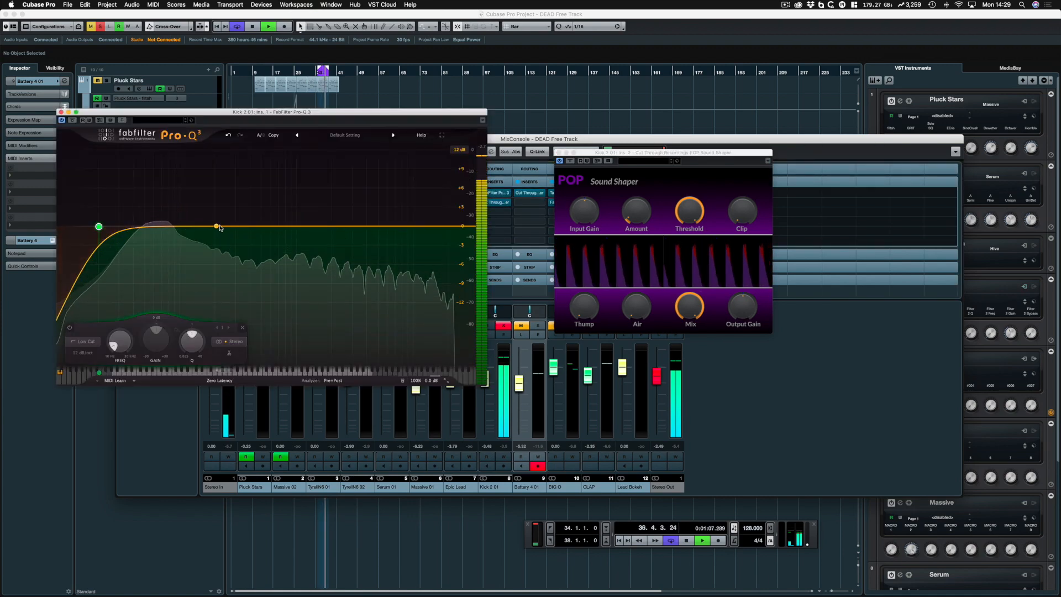
drag(226, 227, 225, 176)
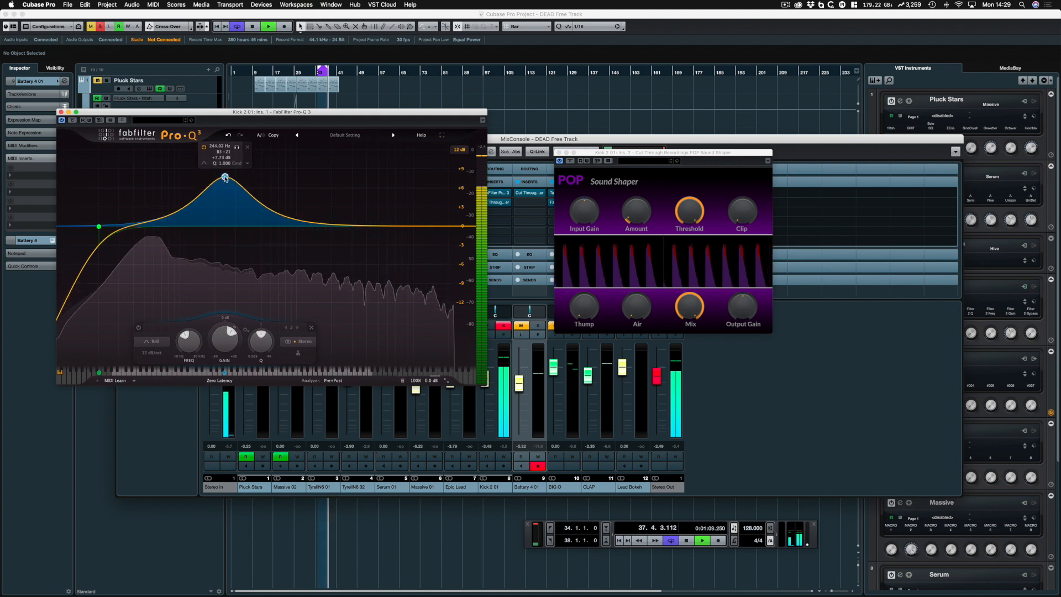
drag(256, 339, 256, 315)
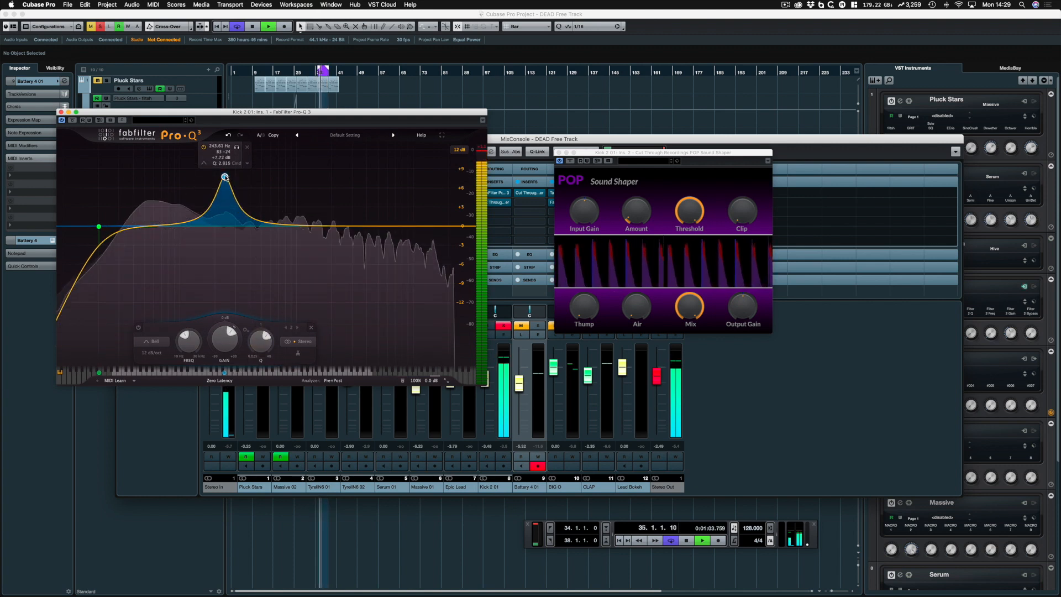
drag(226, 178, 225, 180)
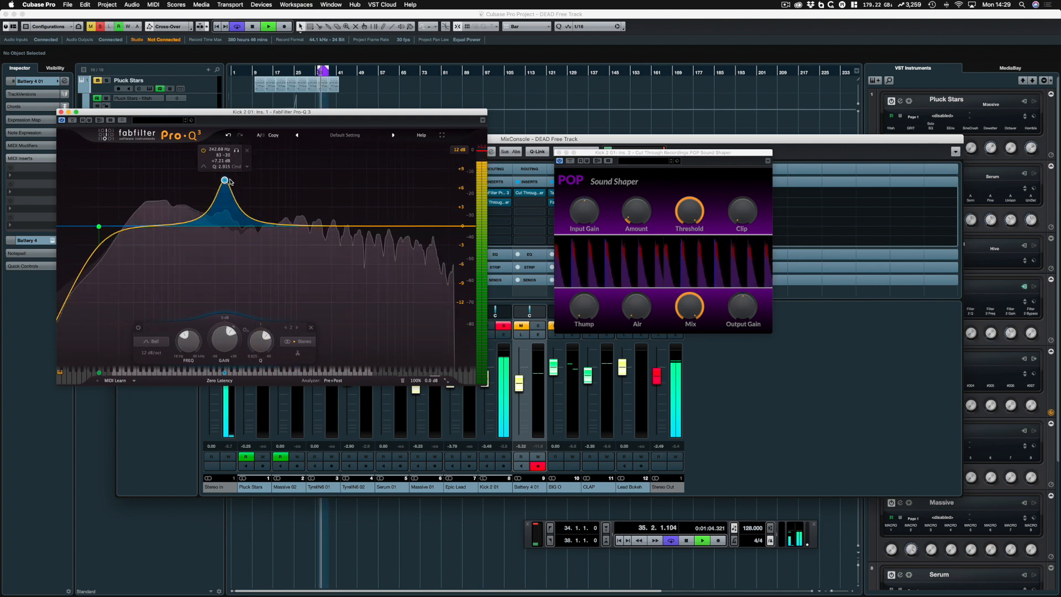
click(203, 149)
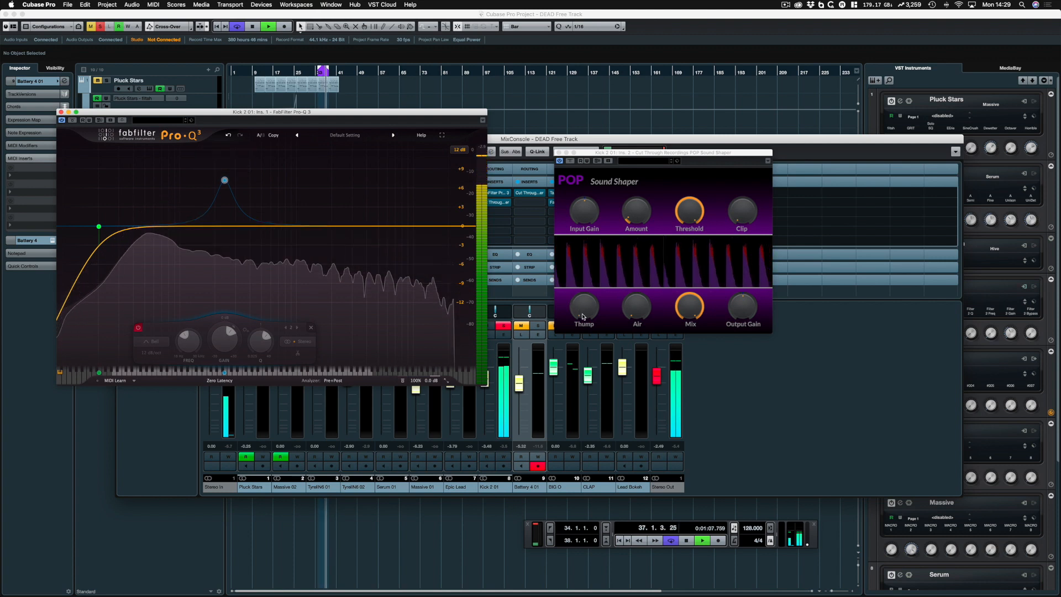
Raise Air and lower Mix to roughly half in the Kick 2 01 POP Sound Shaper while the loop plays.
click(564, 171)
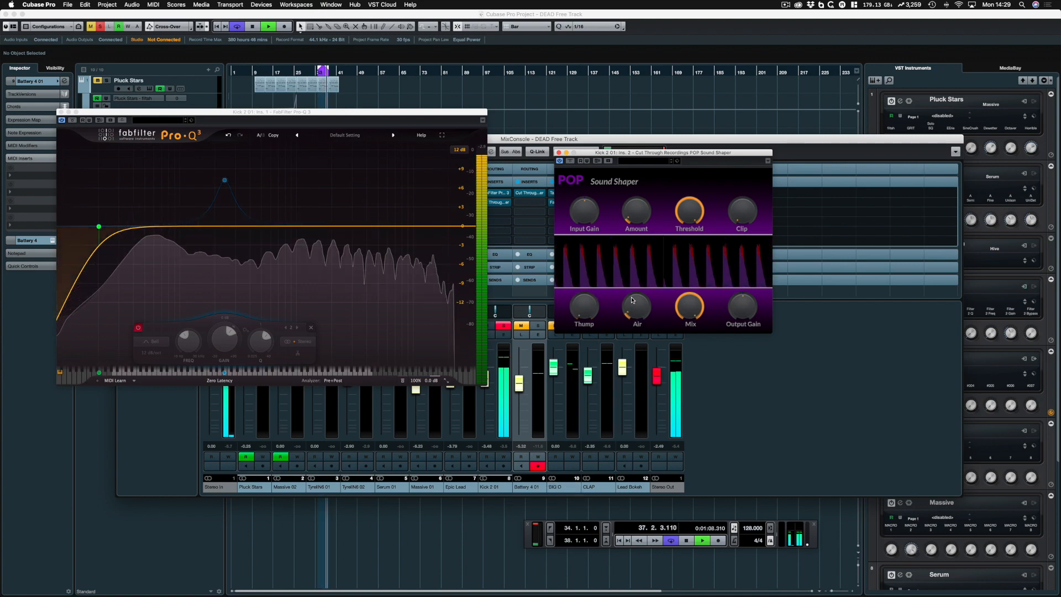
drag(629, 252, 628, 225)
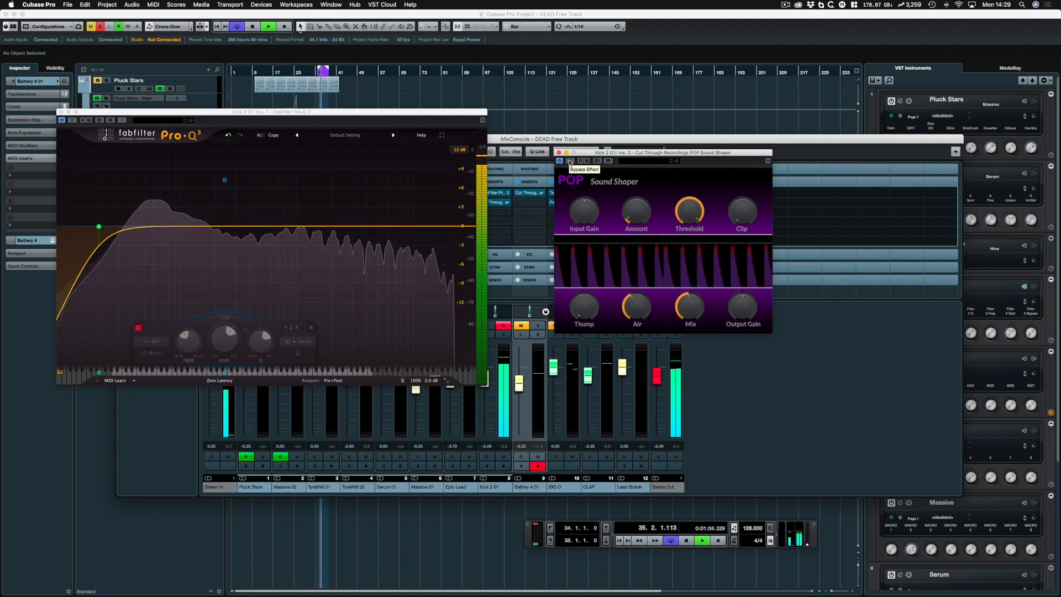
Compare the Kick 2 01 sound with POP Sound Shaper bypassed and active twice.
click(570, 161)
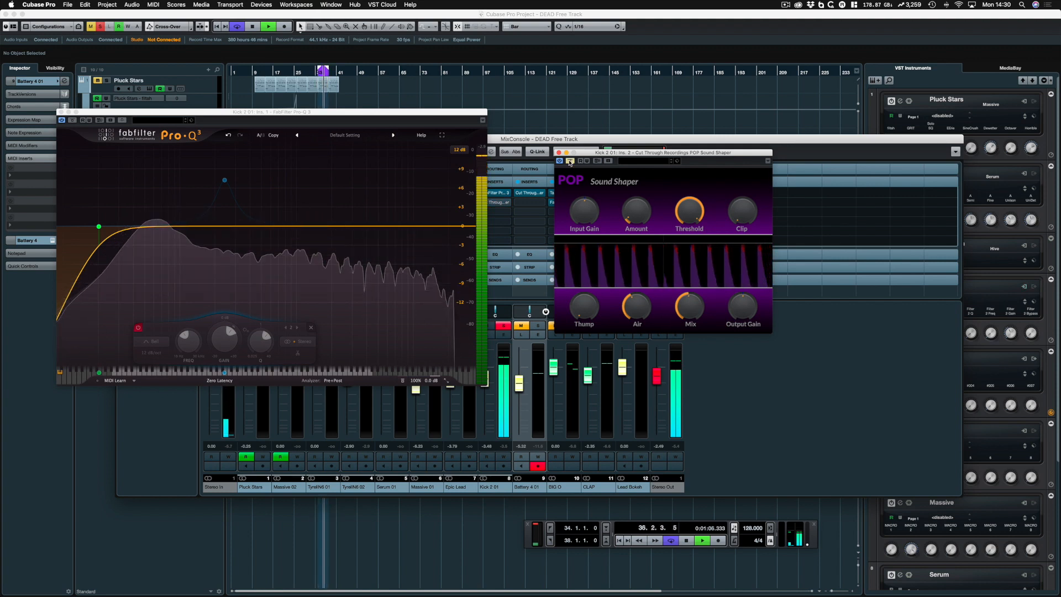
click(569, 161)
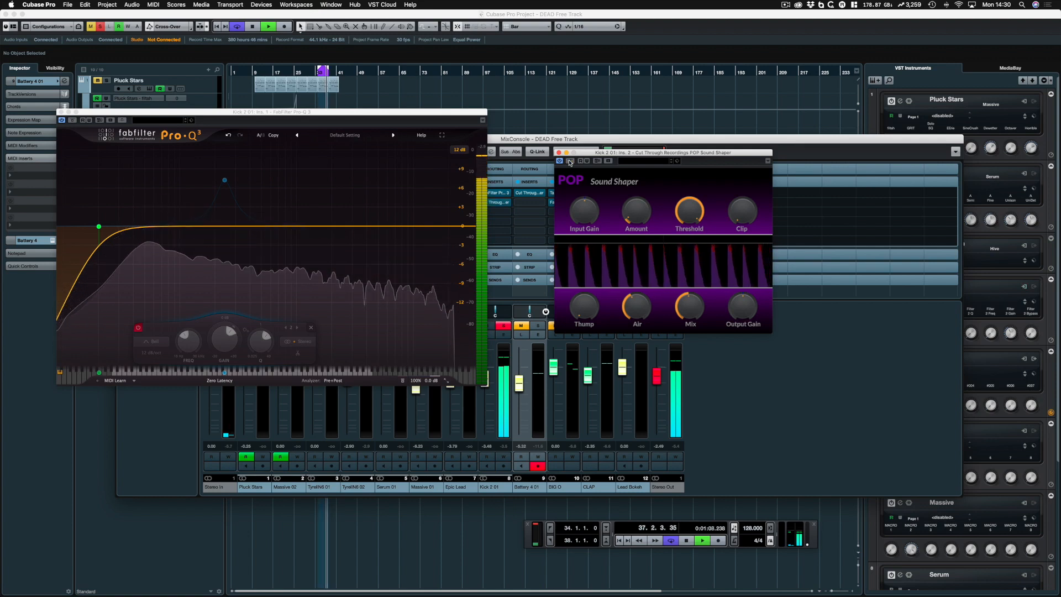
click(569, 161)
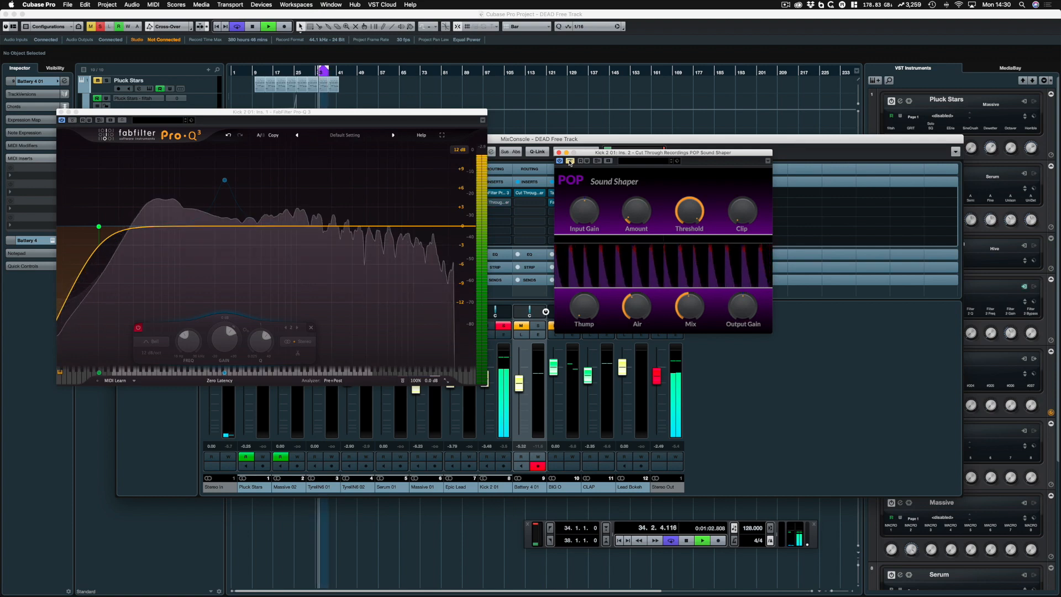
click(570, 161)
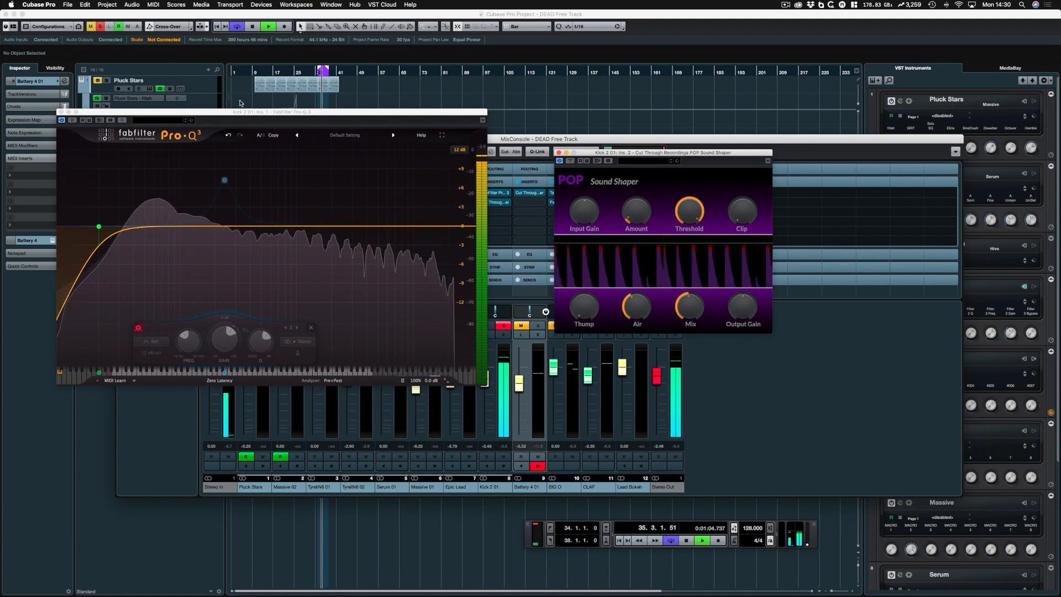
Stop playback and close the Pro-Q 3 and MixConsole windows, leaving POP open over the project window.
click(61, 112)
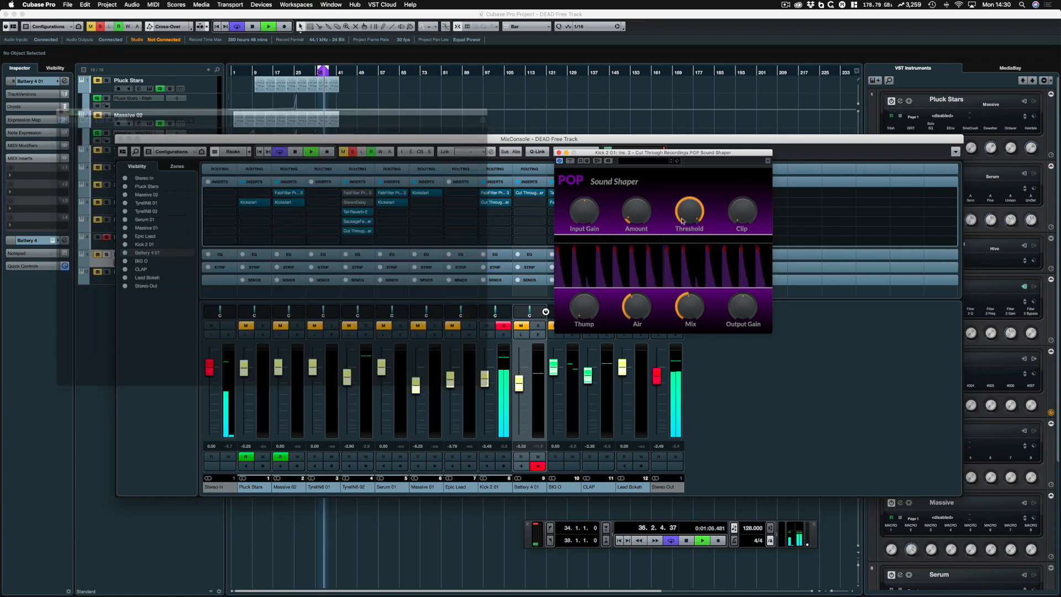
key(space)
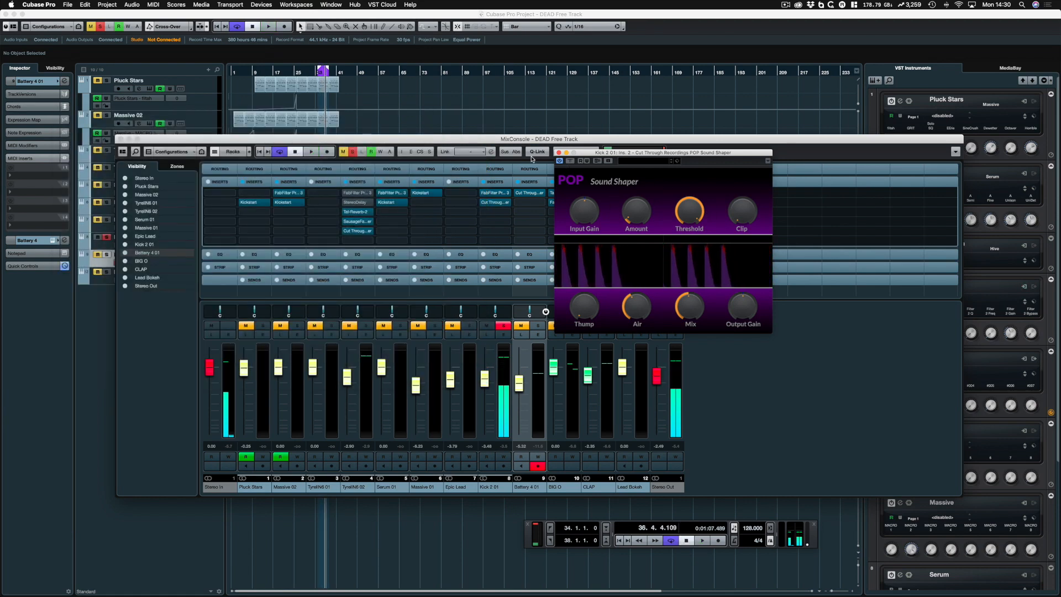
click(126, 139)
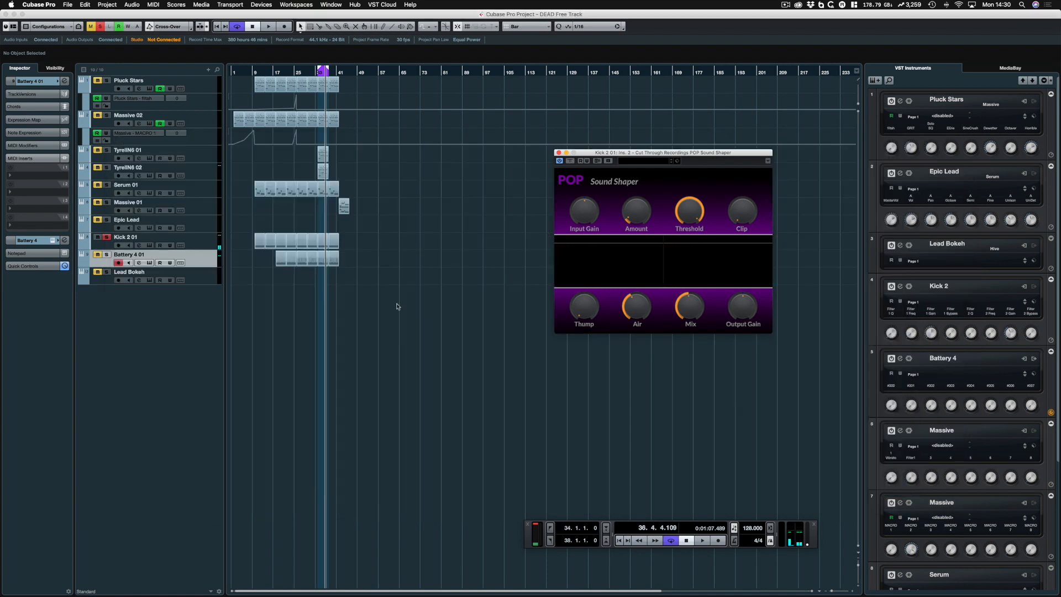
click(381, 321)
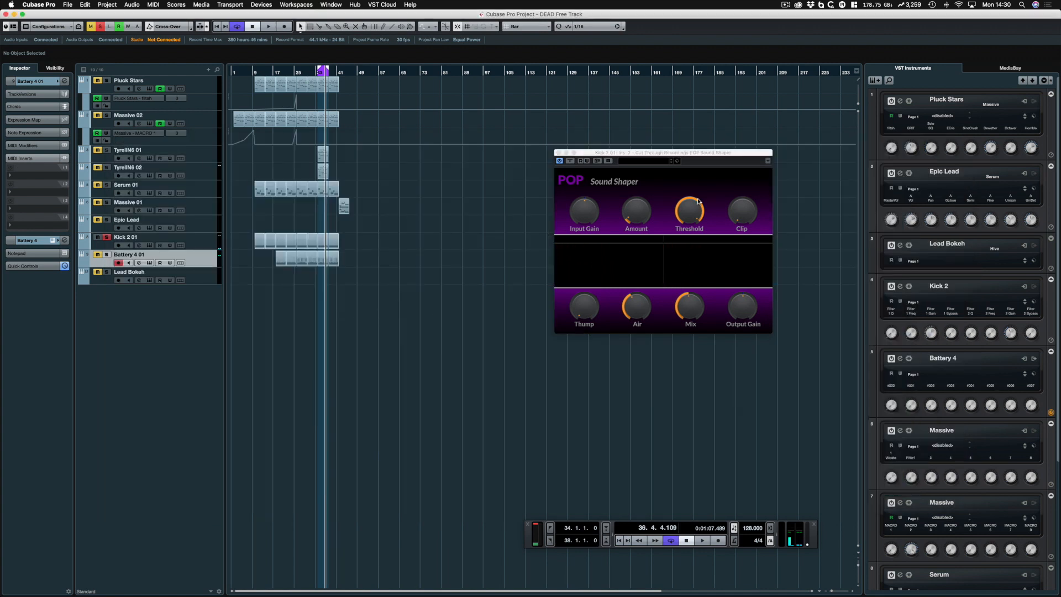